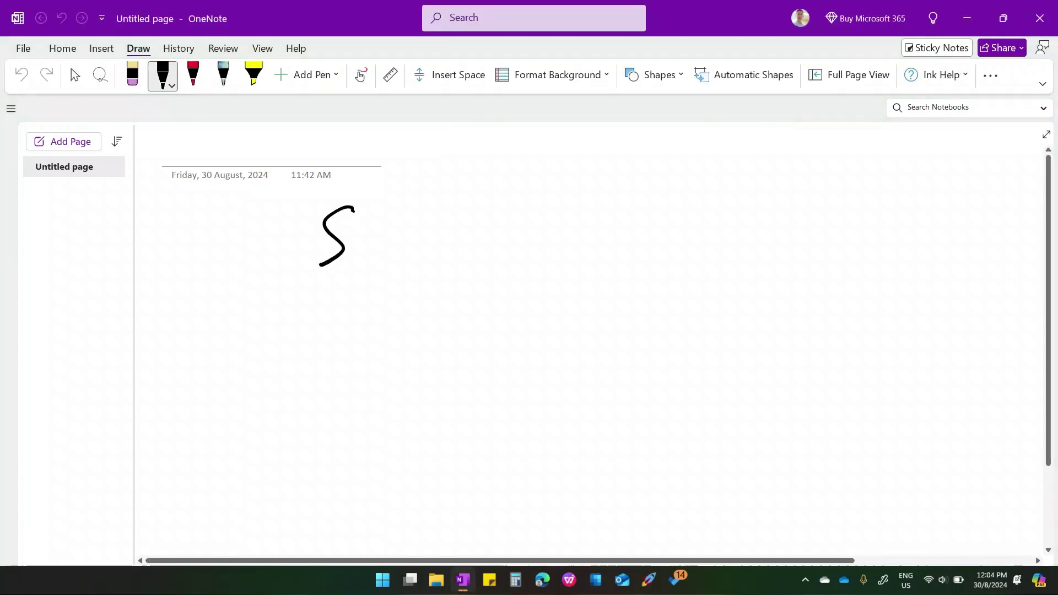
- Handwrite the heading 'Set up Onenote' on the page in black ink
left_click_drag(454, 207, 484, 250)
mouse_move(502, 234)
left_mouse_down()
mouse_move(508, 285)
mouse_move(515, 269)
left_mouse_up()
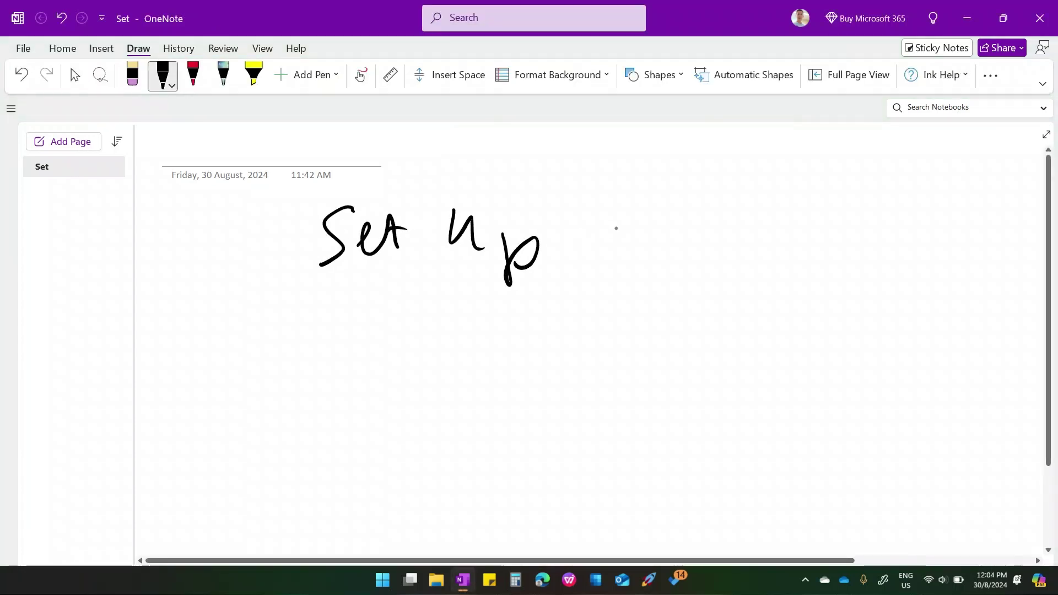
left_click_drag(613, 213, 617, 215)
left_click_drag(634, 254, 716, 259)
left_click_drag(728, 245, 741, 254)
left_click_drag(763, 212, 765, 259)
mouse_move(744, 231)
left_mouse_down()
mouse_move(774, 228)
mouse_move(800, 258)
left_mouse_up()
- Handwrite the word 'work' beneath the heading
left_click_drag(438, 321, 489, 319)
mouse_move(514, 318)
left_mouse_down()
mouse_move(503, 341)
mouse_move(522, 325)
mouse_move(579, 346)
mouse_move(593, 364)
left_mouse_up()
left_click_drag(626, 303, 633, 345)
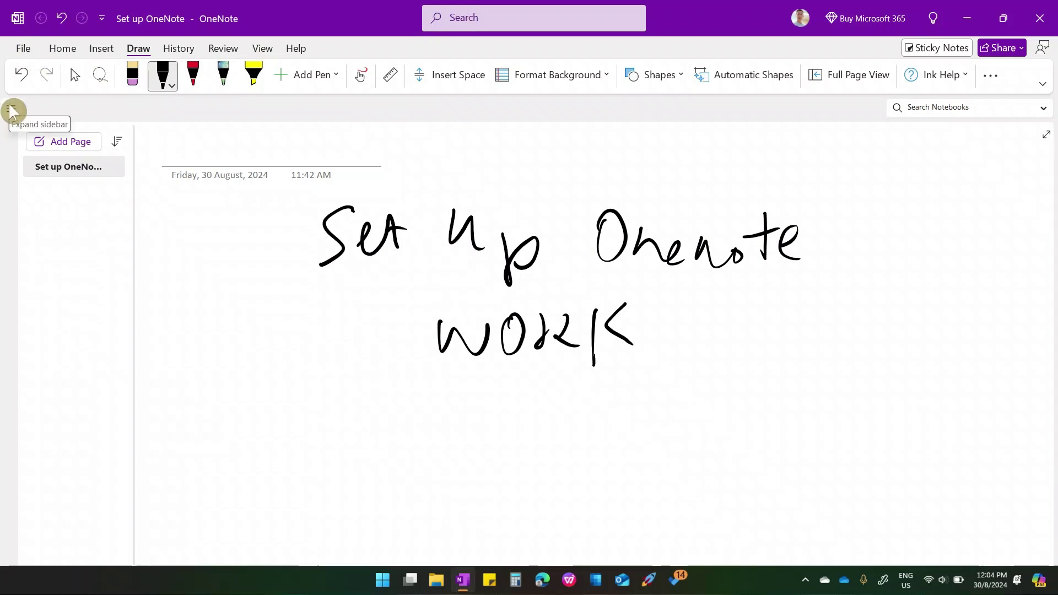
- Expand the notebook sidebar to reveal Work Demo and its New Section 1
left_click(13, 111)
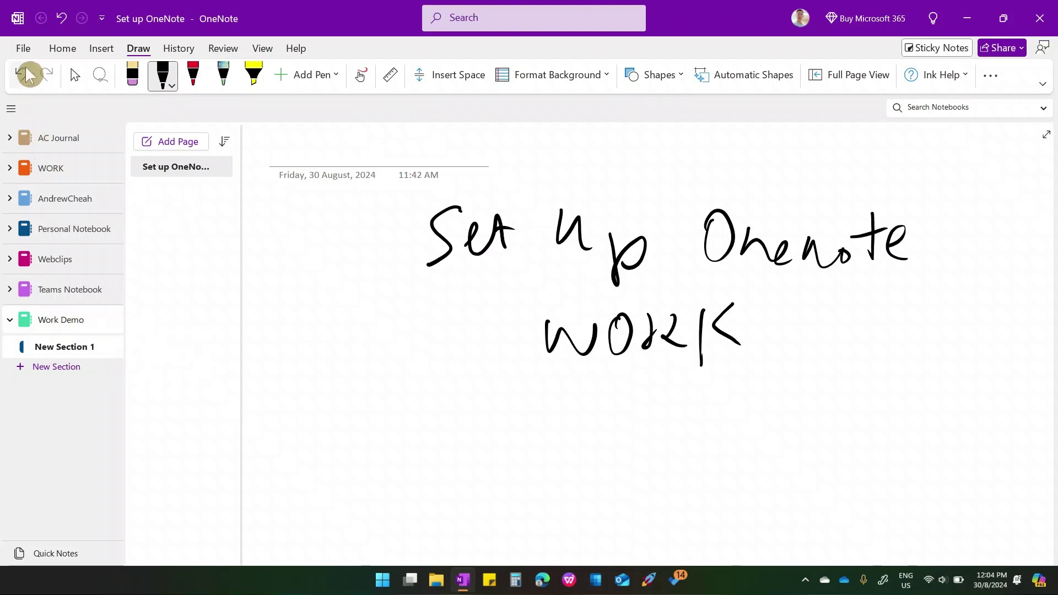
- Start a new OneDrive - Personal notebook, typing 'WORK' as the name and then clearing it
left_click(23, 48)
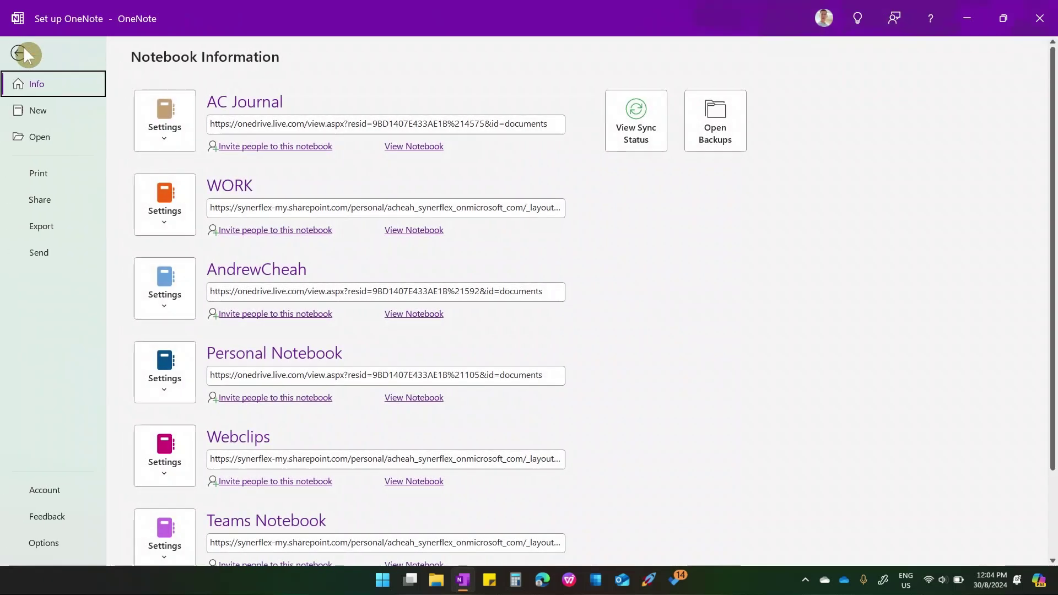
left_click(39, 110)
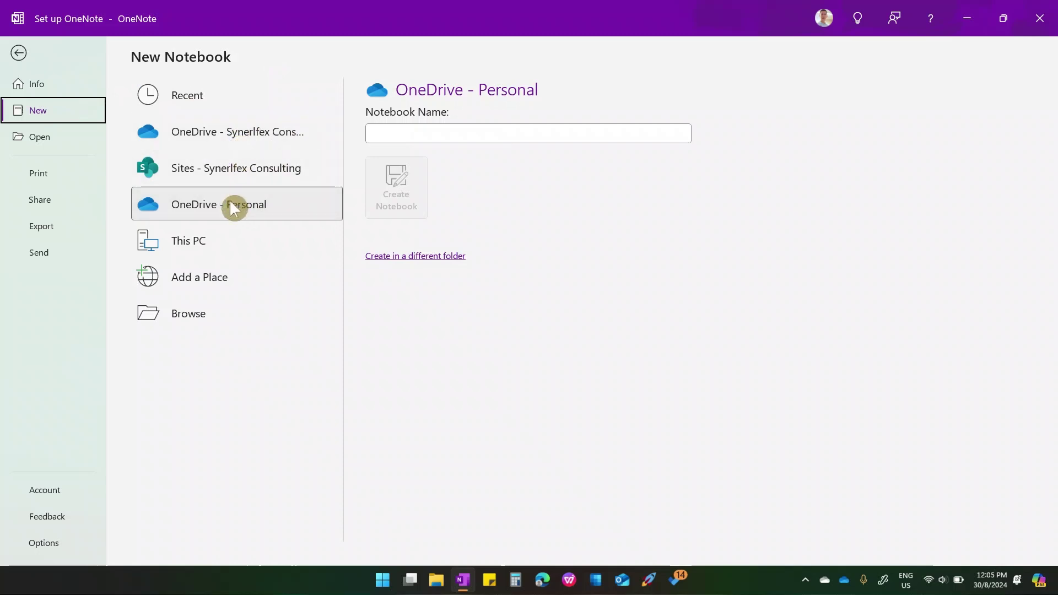
left_click(426, 135)
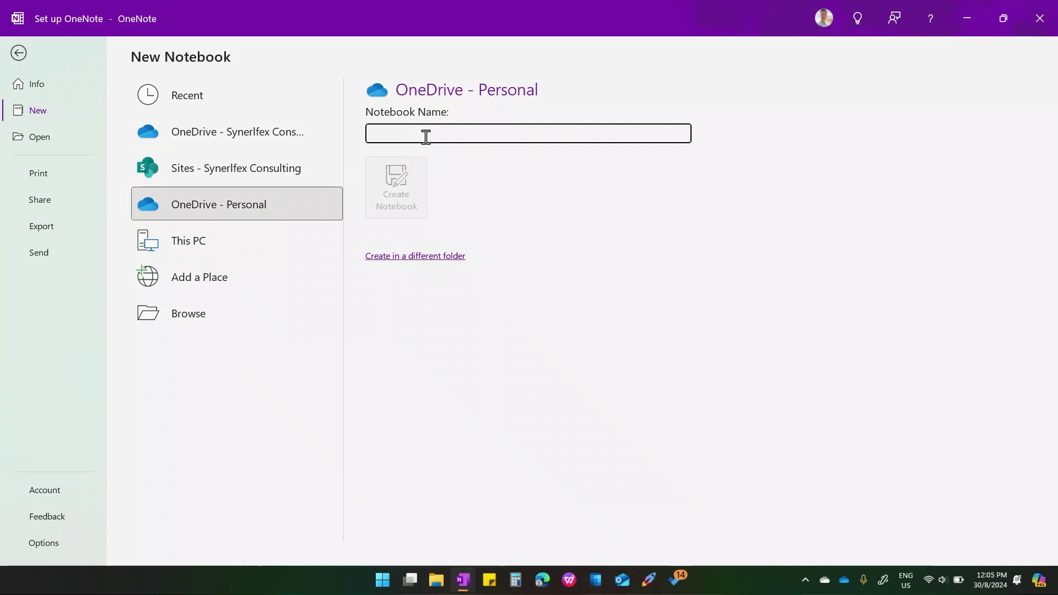
type("WORK")
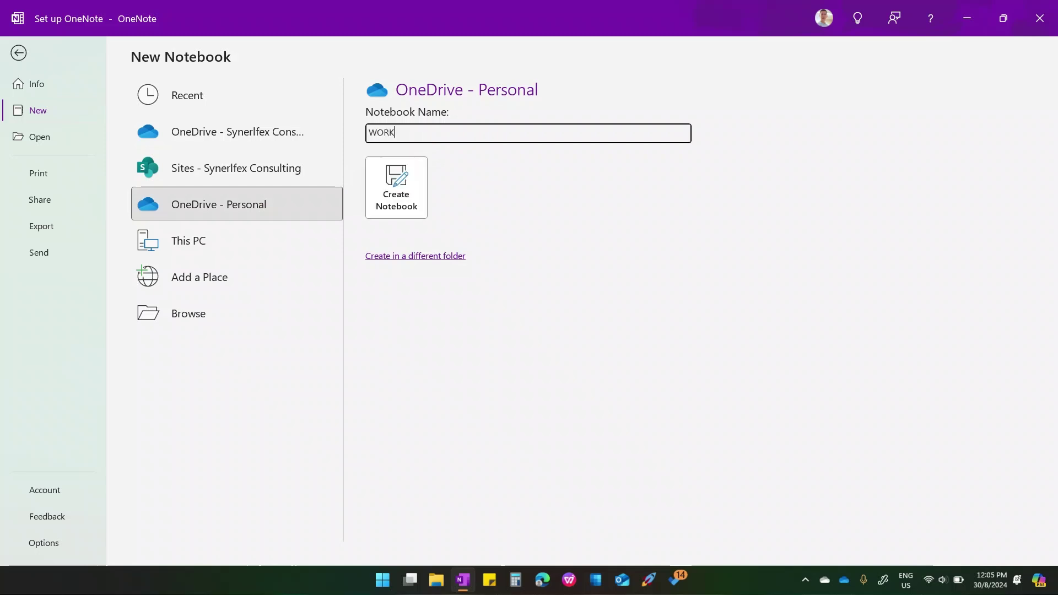
key("BackSpace")
key("BackSpace")
key("BackSpace")
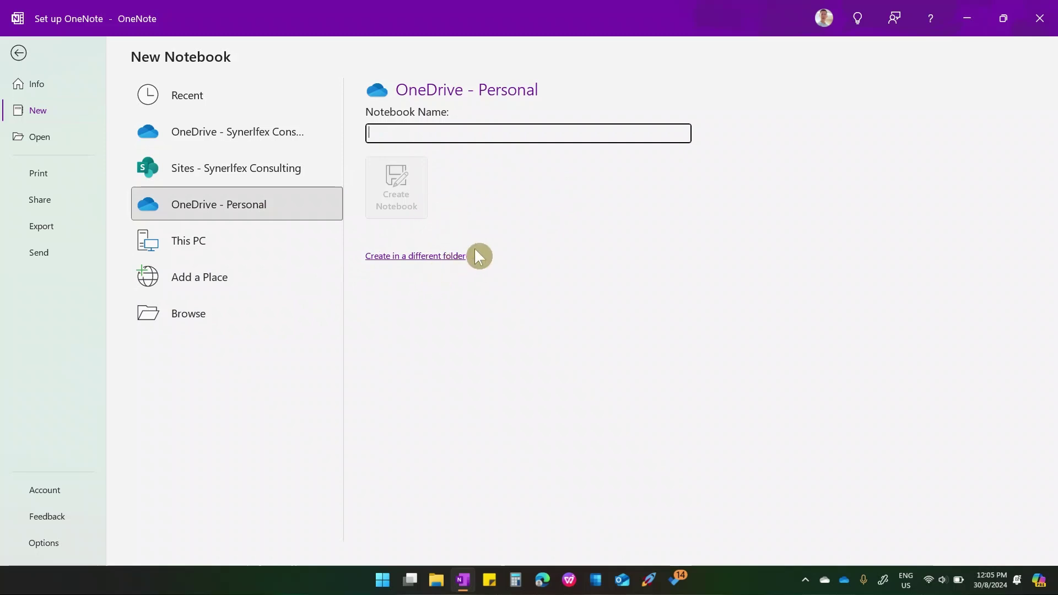
- Return to the page and erase all the handwritten ink with the eraser
left_click(19, 51)
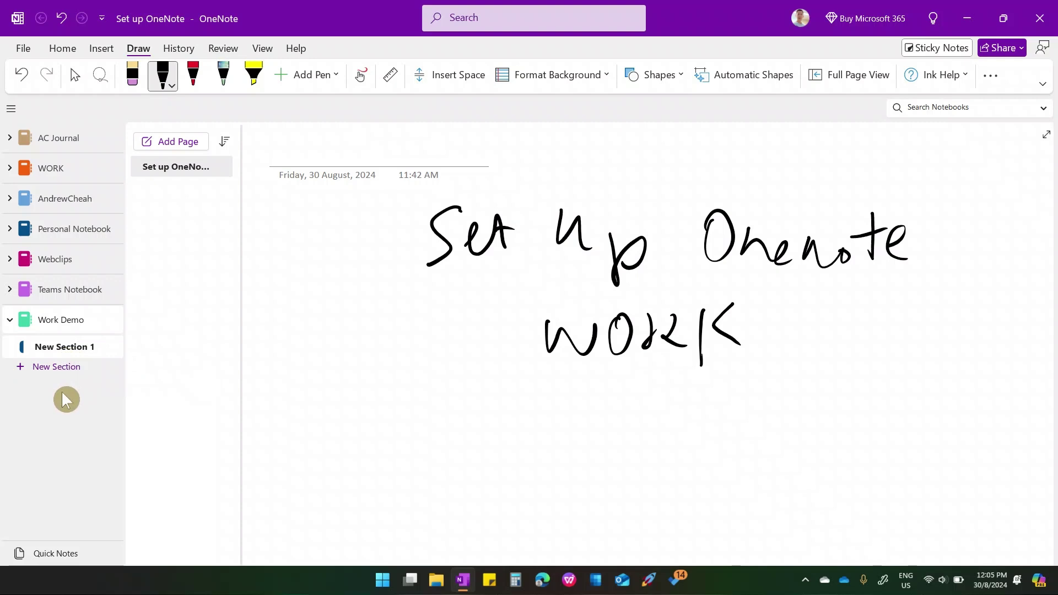
left_click(132, 75)
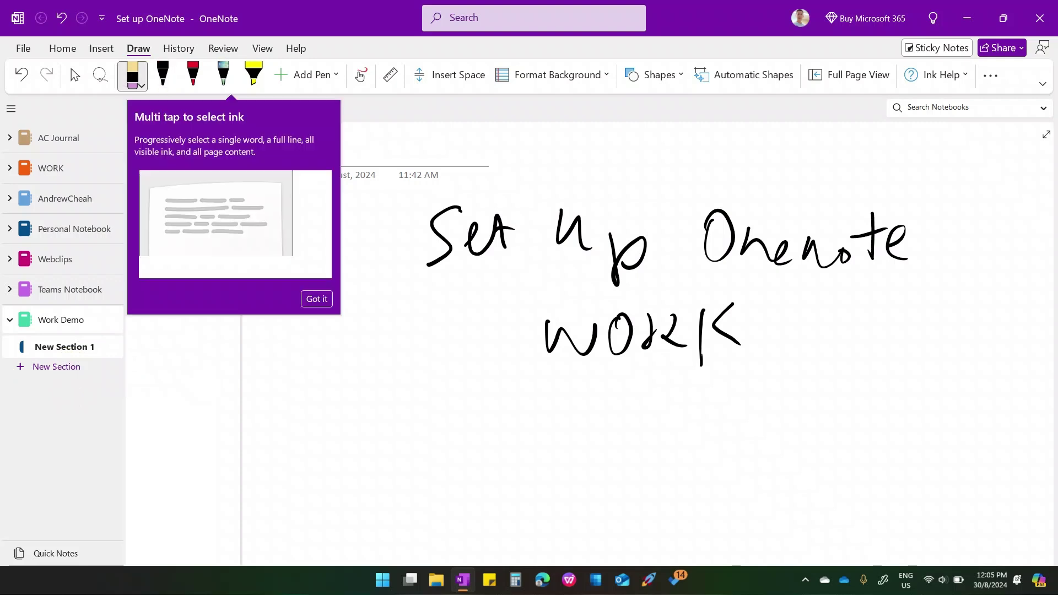
left_click(317, 299)
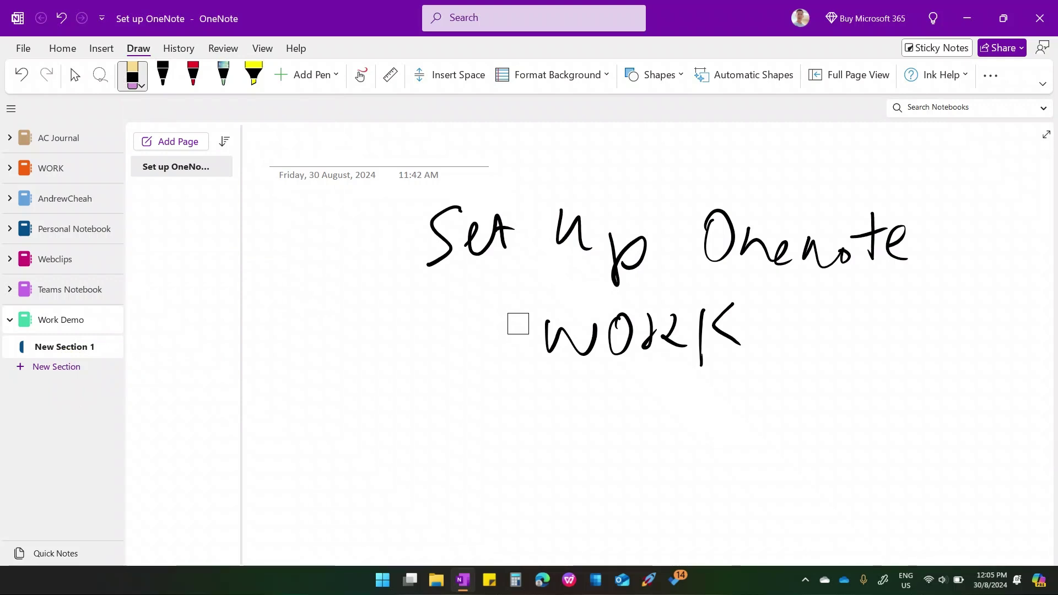
mouse_move(518, 323)
left_mouse_down()
mouse_move(706, 304)
mouse_move(742, 323)
mouse_move(666, 319)
mouse_move(532, 341)
mouse_move(544, 352)
mouse_move(829, 251)
mouse_move(935, 239)
mouse_move(891, 204)
mouse_move(713, 253)
mouse_move(716, 210)
mouse_move(595, 275)
mouse_move(569, 239)
mouse_move(499, 229)
mouse_move(494, 257)
mouse_move(476, 196)
left_mouse_up()
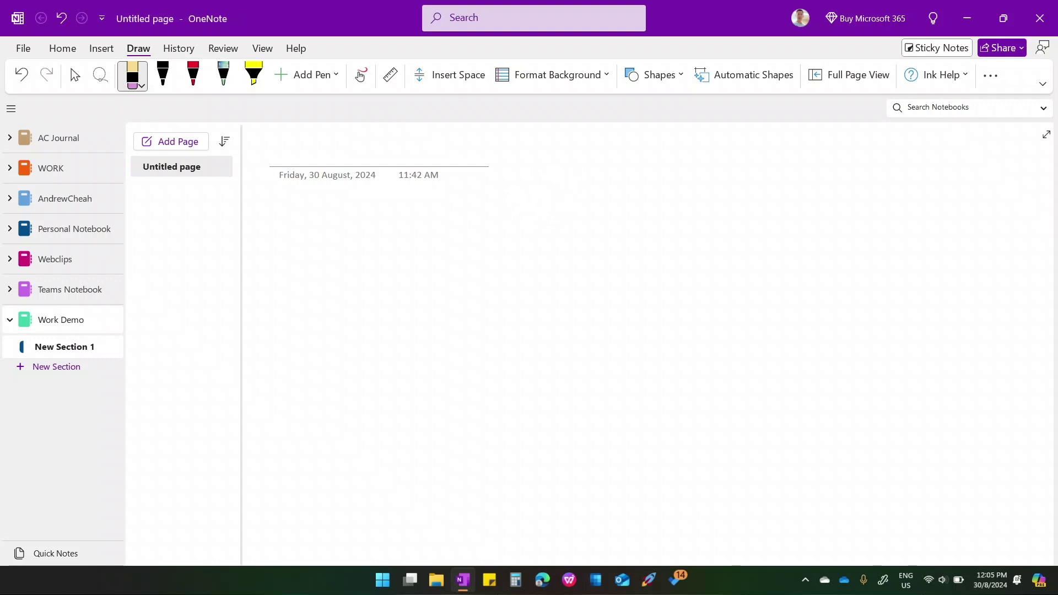
- Handwrite the heading 'Tasks/Plan' with the black pen
left_click(163, 75)
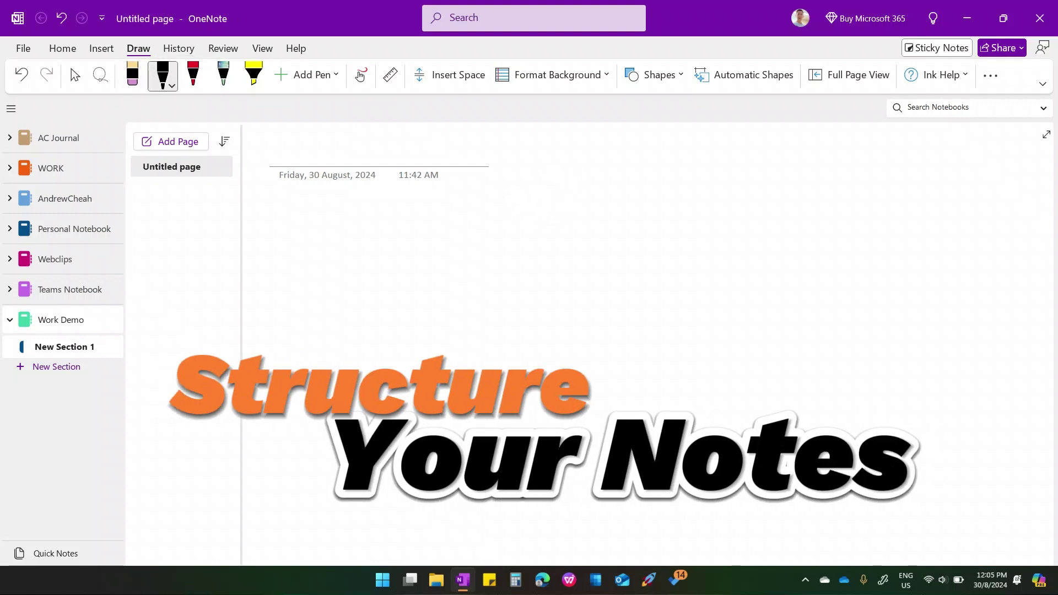
left_click_drag(327, 219, 364, 218)
left_click_drag(346, 220, 349, 261)
mouse_move(380, 227)
left_mouse_down()
mouse_move(392, 253)
mouse_move(416, 255)
left_mouse_up()
left_click_drag(435, 229, 440, 252)
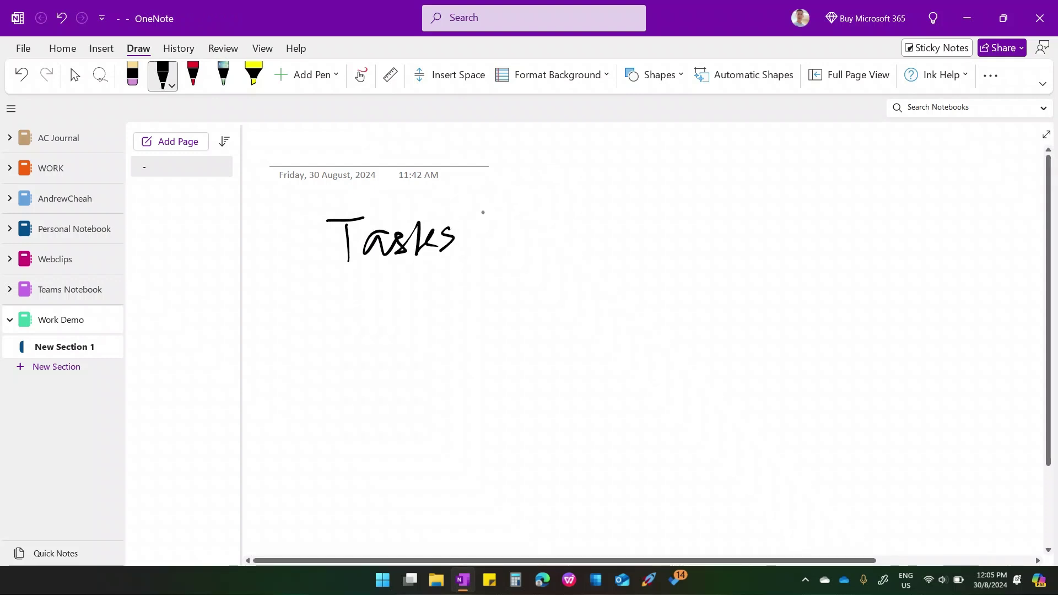
left_click_drag(481, 209, 461, 276)
mouse_move(494, 219)
left_mouse_down()
mouse_move(498, 268)
mouse_move(519, 232)
left_mouse_up()
mouse_move(528, 213)
left_mouse_down()
mouse_move(525, 254)
mouse_move(571, 240)
mouse_move(593, 247)
left_mouse_up()
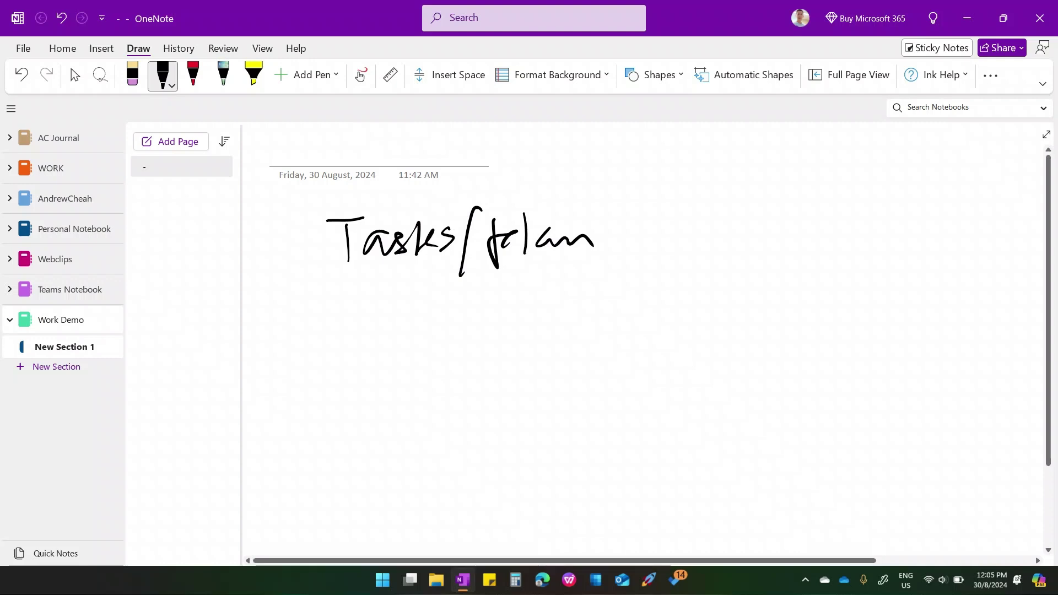
- Write and underline 'INFO', underline 'Tasks/Plan', and number the headings 1 and 2
left_click_drag(646, 209, 680, 203)
mouse_move(663, 216)
left_mouse_down()
mouse_move(683, 248)
mouse_move(722, 221)
mouse_move(728, 248)
left_mouse_up()
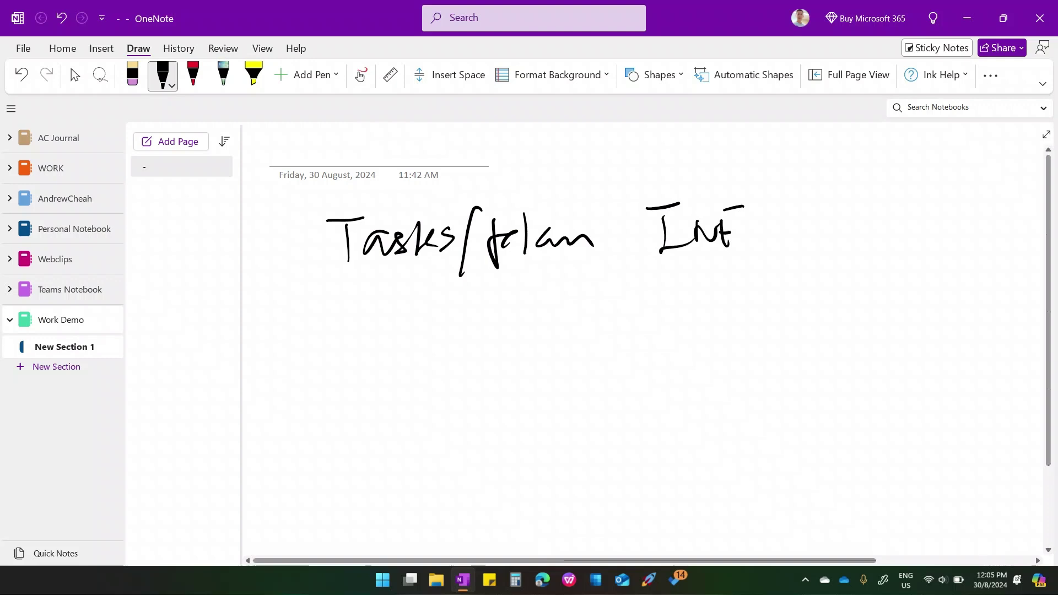
left_click_drag(719, 209, 744, 206)
left_click_drag(717, 232, 739, 230)
left_click_drag(772, 208, 769, 210)
left_click_drag(660, 261, 810, 253)
left_click_drag(322, 287, 581, 285)
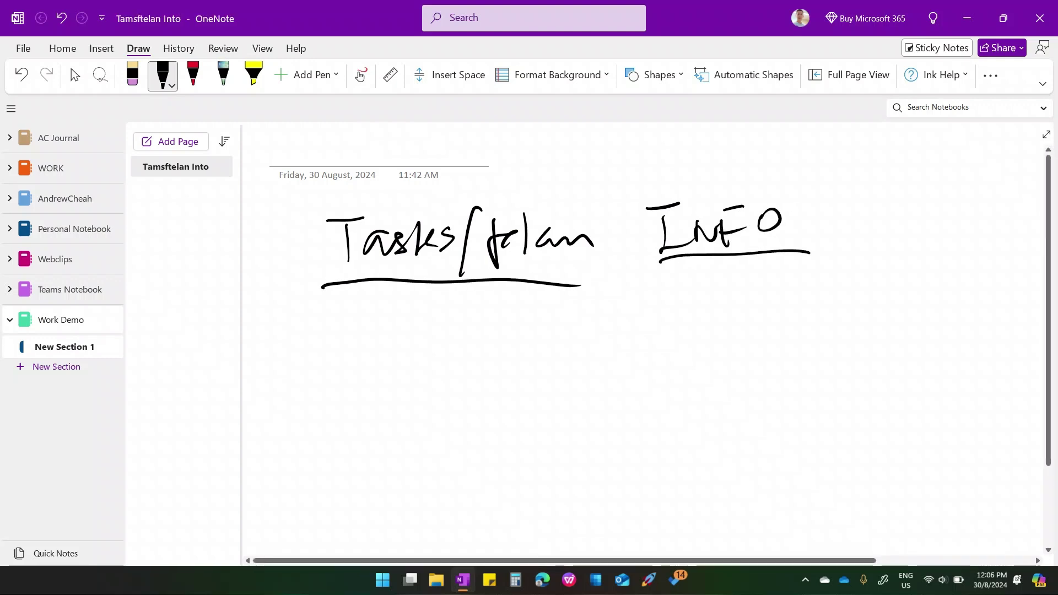
left_click_drag(293, 216, 294, 248)
mouse_move(298, 193)
left_mouse_down()
mouse_move(270, 237)
mouse_move(278, 207)
left_mouse_up()
mouse_move(613, 182)
left_mouse_down()
mouse_move(608, 211)
mouse_move(637, 220)
mouse_move(610, 226)
left_mouse_up()
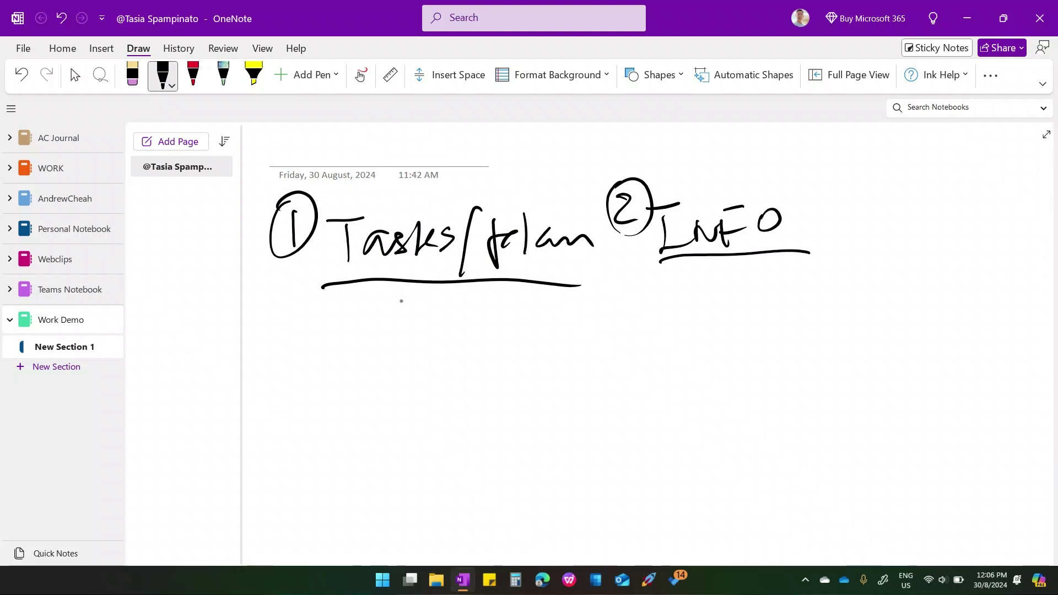
- Draw an arrow down from Tasks/Plan to a handwritten 'MS ToDo'
mouse_move(408, 292)
left_mouse_down()
mouse_move(351, 352)
mouse_move(388, 338)
left_mouse_up()
mouse_move(289, 362)
left_mouse_down()
mouse_move(318, 367)
mouse_move(309, 406)
left_mouse_up()
mouse_move(345, 371)
left_mouse_down()
mouse_move(332, 404)
mouse_move(401, 359)
left_mouse_up()
mouse_move(380, 368)
left_mouse_down()
mouse_move(381, 401)
mouse_move(402, 380)
left_mouse_up()
left_click_drag(433, 370, 433, 396)
mouse_move(466, 382)
left_mouse_down()
mouse_move(475, 386)
mouse_move(460, 385)
left_mouse_up()
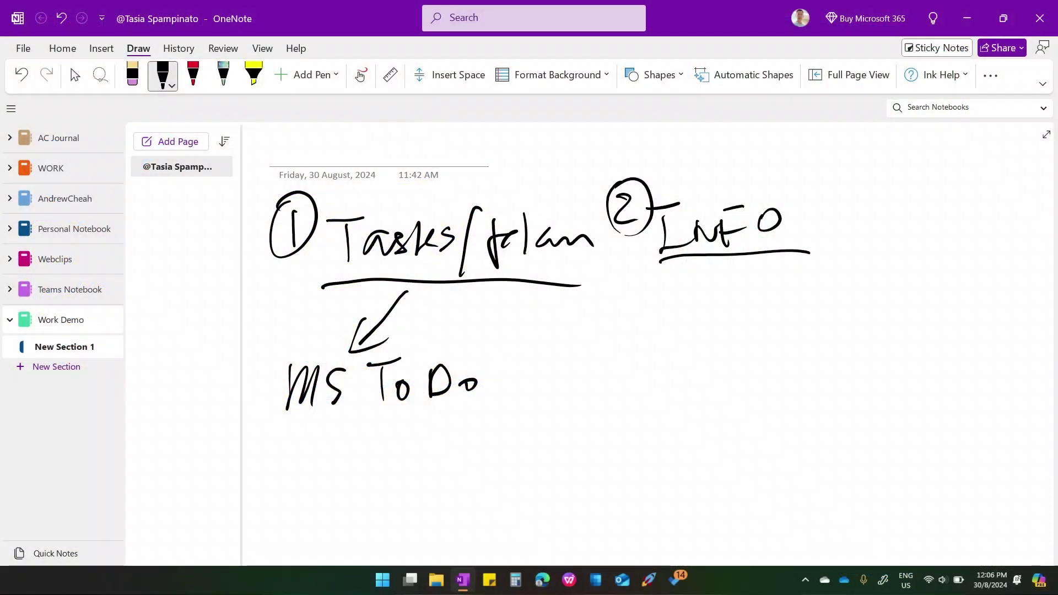
- Handwrite bullets 'Projects' and 'Areas' under INFO
mouse_move(644, 301)
left_mouse_down()
mouse_move(641, 310)
mouse_move(682, 340)
left_mouse_up()
left_click_drag(680, 292, 723, 309)
mouse_move(740, 304)
left_mouse_down()
mouse_move(753, 337)
mouse_move(793, 312)
left_mouse_up()
left_click(764, 295)
mouse_move(815, 302)
left_mouse_down()
mouse_move(810, 316)
mouse_move(827, 314)
left_mouse_up()
mouse_move(816, 296)
left_mouse_down()
mouse_move(838, 292)
mouse_move(843, 315)
left_mouse_up()
mouse_move(644, 370)
left_mouse_down()
mouse_move(641, 380)
mouse_move(702, 393)
mouse_move(712, 363)
left_mouse_up()
mouse_move(724, 363)
left_mouse_down()
mouse_move(743, 357)
mouse_move(768, 380)
mouse_move(794, 383)
left_mouse_up()
left_click_drag(811, 354, 796, 380)
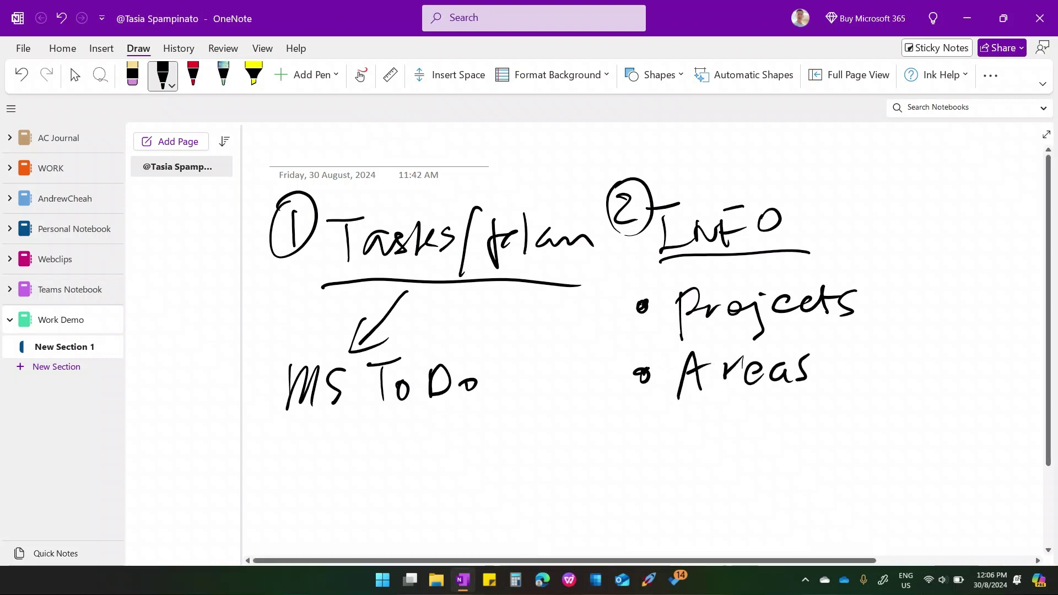
- Add the bracketed note '(Key Result areas)' after Areas
mouse_move(844, 328)
left_mouse_down()
mouse_move(834, 356)
mouse_move(846, 395)
mouse_move(857, 357)
left_mouse_up()
mouse_move(882, 319)
left_mouse_down()
mouse_move(884, 351)
mouse_move(906, 343)
mouse_move(920, 365)
left_mouse_up()
mouse_move(919, 326)
left_mouse_down()
mouse_move(938, 349)
mouse_move(998, 315)
mouse_move(999, 348)
left_mouse_up()
left_click_drag(992, 330, 1015, 330)
mouse_move(883, 368)
left_mouse_down()
mouse_move(869, 395)
mouse_move(885, 396)
left_mouse_up()
left_click_drag(889, 380, 948, 389)
left_click_drag(973, 361, 964, 389)
mouse_move(1006, 294)
left_mouse_down()
mouse_move(1024, 320)
mouse_move(989, 403)
left_mouse_up()
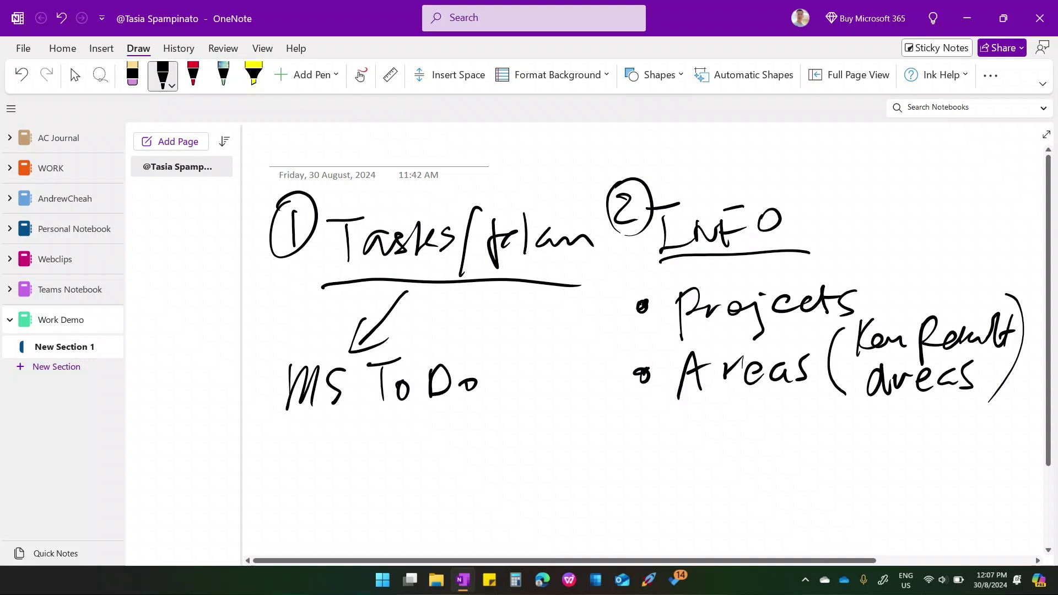
- Add a 'Resources' bullet and label INFO with '[PARA]'
mouse_move(636, 436)
left_mouse_down()
mouse_move(681, 465)
mouse_move(696, 447)
left_mouse_up()
mouse_move(712, 433)
left_mouse_down()
mouse_move(718, 456)
mouse_move(783, 433)
mouse_move(865, 436)
mouse_move(854, 448)
left_mouse_up()
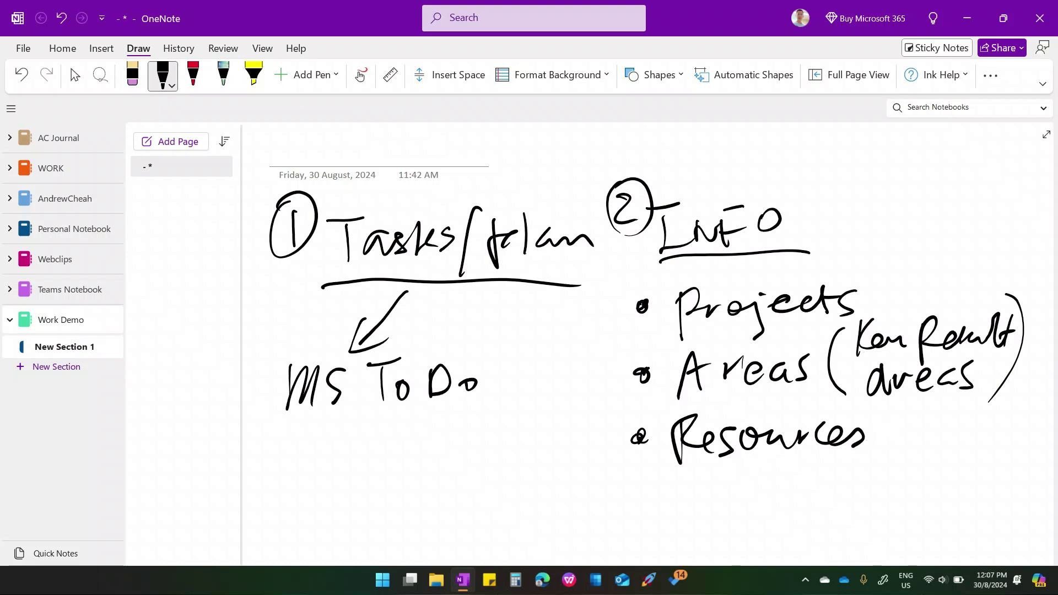
mouse_move(851, 185)
left_mouse_down()
mouse_move(844, 244)
mouse_move(952, 184)
mouse_move(959, 212)
left_mouse_up()
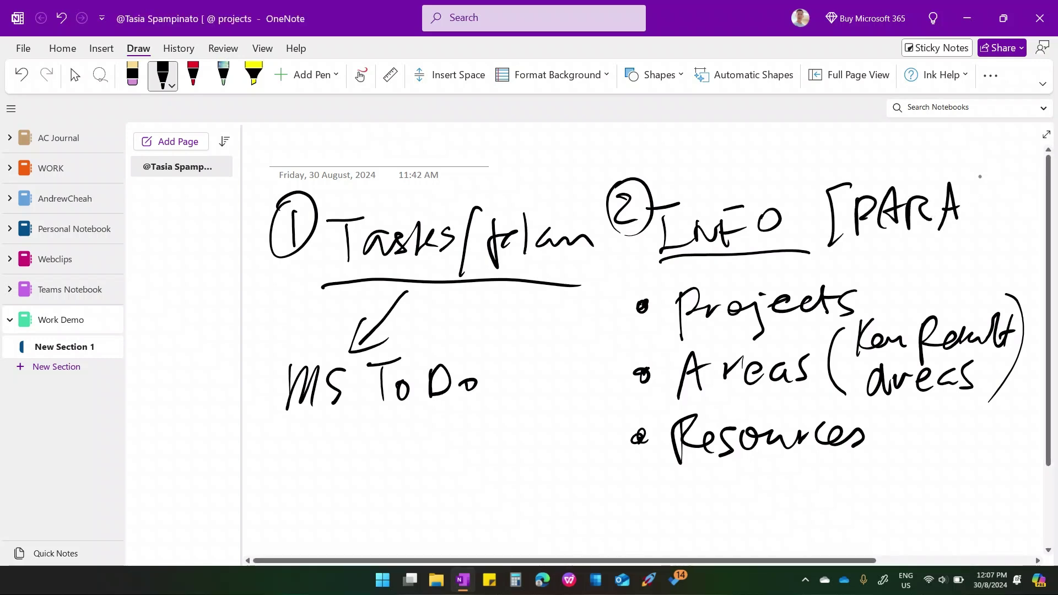
left_click_drag(978, 173, 992, 238)
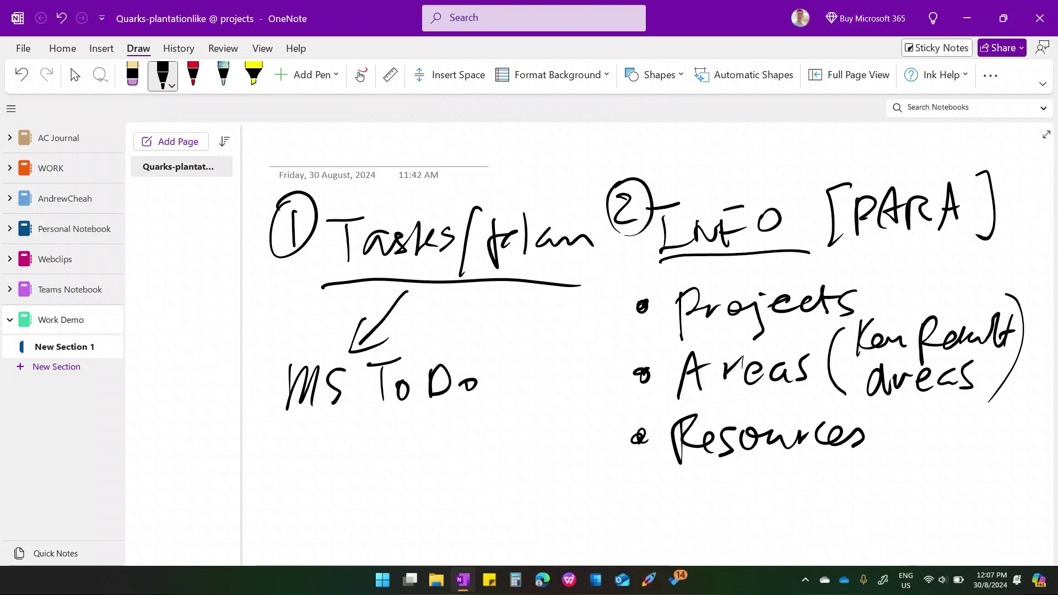
scroll(645, 342, "down", 3)
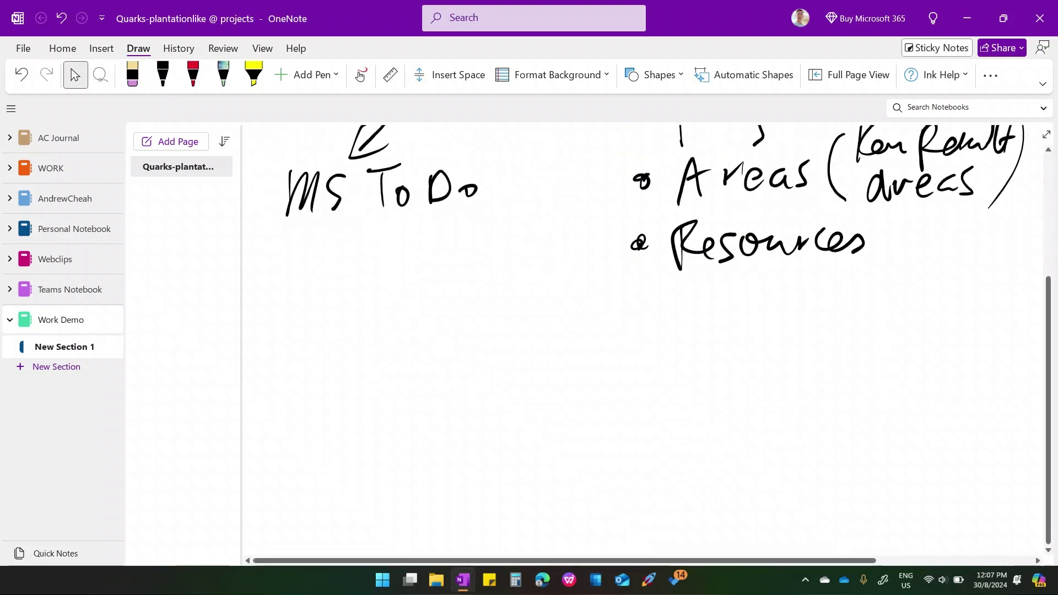
left_click(162, 75)
mouse_move(650, 316)
left_mouse_down()
mouse_move(614, 316)
mouse_move(610, 357)
left_mouse_up()
mouse_move(662, 321)
left_mouse_down()
mouse_move(645, 336)
mouse_move(669, 350)
left_mouse_up()
left_click_drag(673, 348, 726, 341)
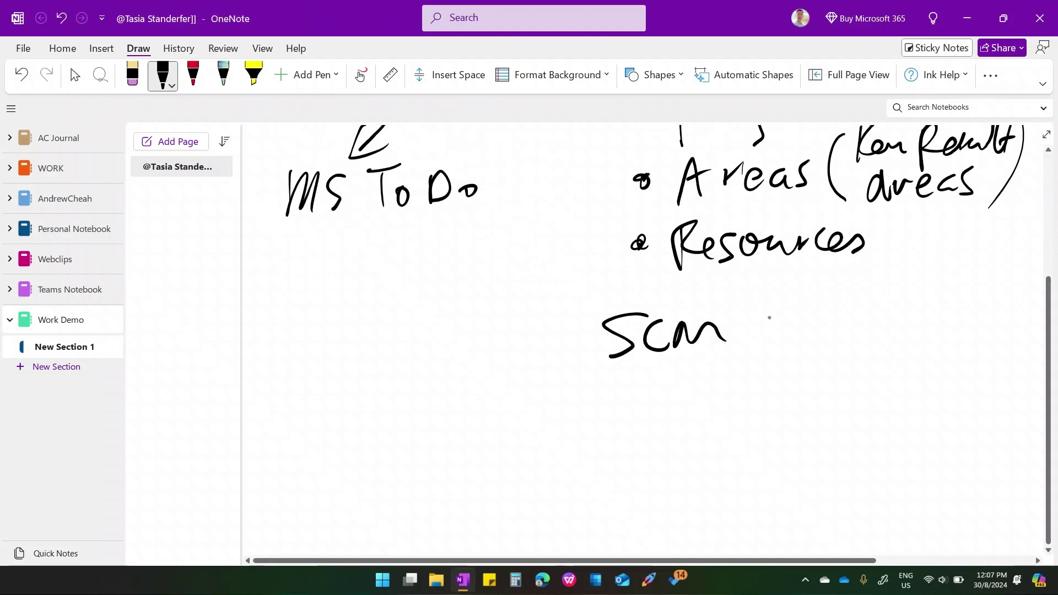
mouse_move(664, 370)
left_mouse_down()
mouse_move(660, 436)
mouse_move(693, 377)
mouse_move(705, 395)
mouse_move(758, 361)
mouse_move(739, 377)
left_mouse_up()
mouse_move(666, 418)
left_mouse_down()
mouse_move(708, 408)
mouse_move(726, 437)
left_mouse_up()
left_click_drag(720, 398, 723, 421)
left_click_drag(663, 435, 746, 469)
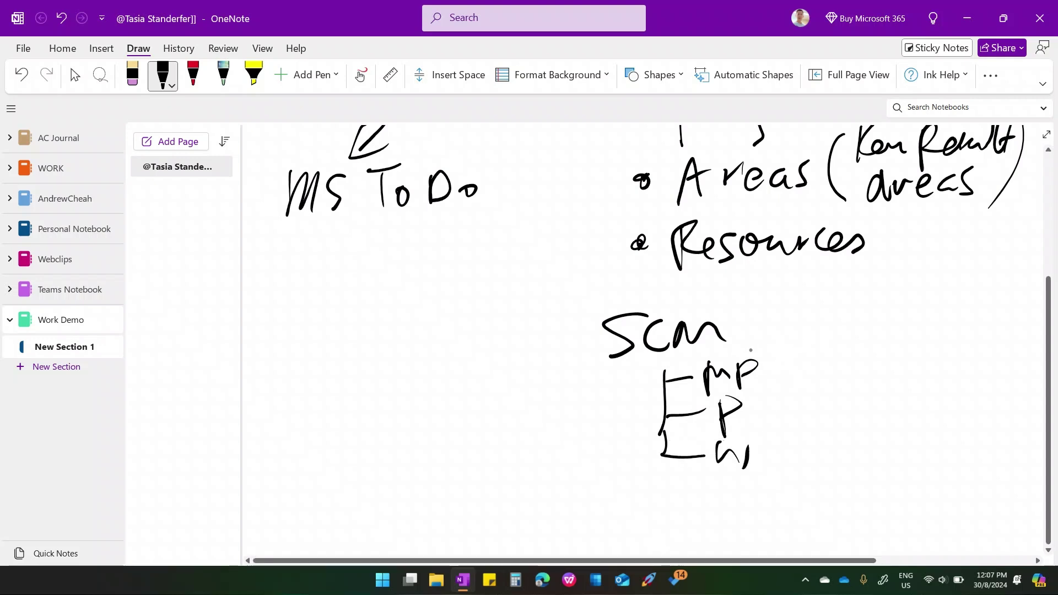
mouse_move(782, 356)
left_mouse_down()
mouse_move(777, 394)
mouse_move(792, 384)
left_mouse_up()
left_click_drag(809, 353, 807, 388)
mouse_move(809, 358)
left_mouse_down()
mouse_move(822, 380)
mouse_move(844, 378)
mouse_move(848, 365)
left_mouse_up()
left_click_drag(858, 347, 865, 390)
mouse_move(791, 401)
left_mouse_down()
mouse_move(820, 411)
mouse_move(802, 457)
left_mouse_up()
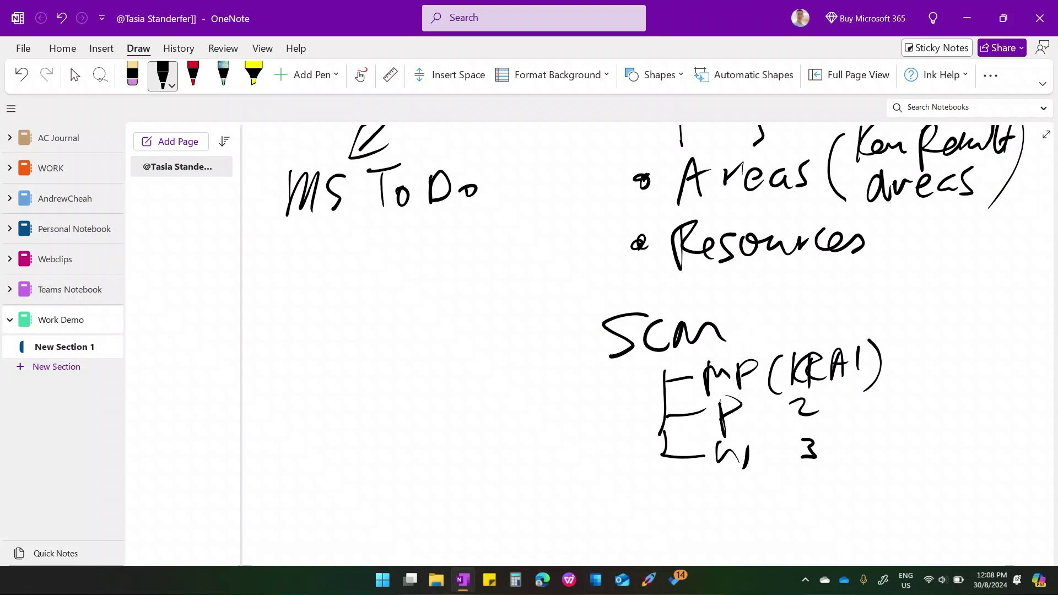
left_click(75, 75)
scroll(645, 342, "up", 3)
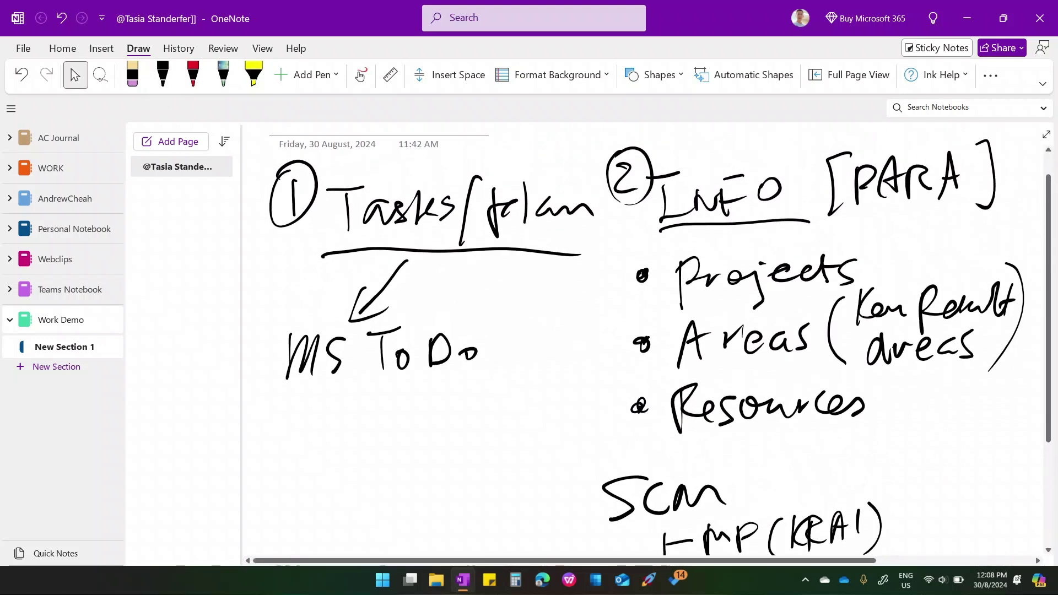
scroll(900, 460, "down", 1)
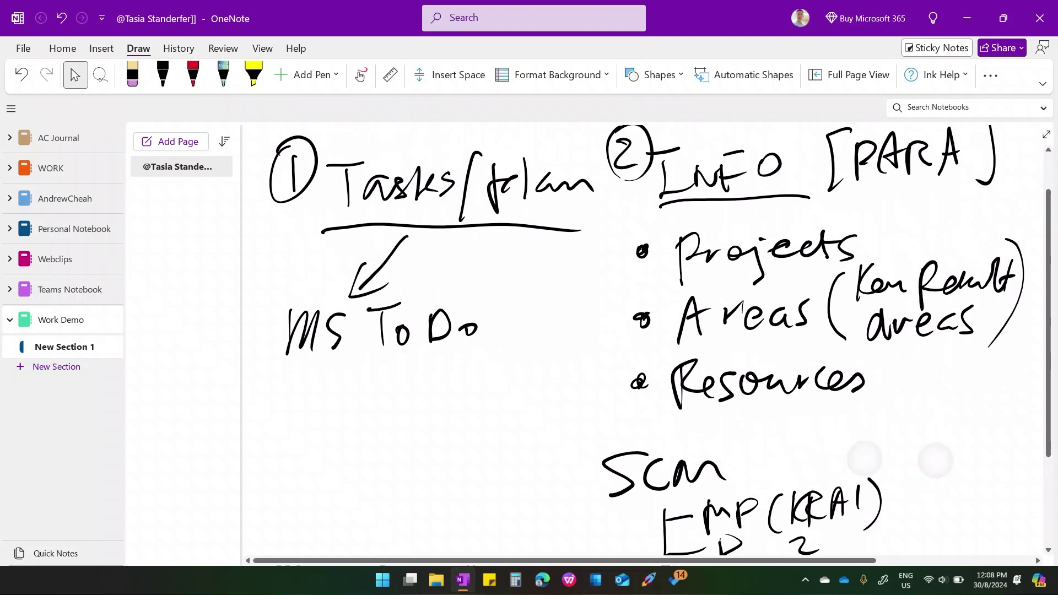
scroll(900, 459, "down", 3)
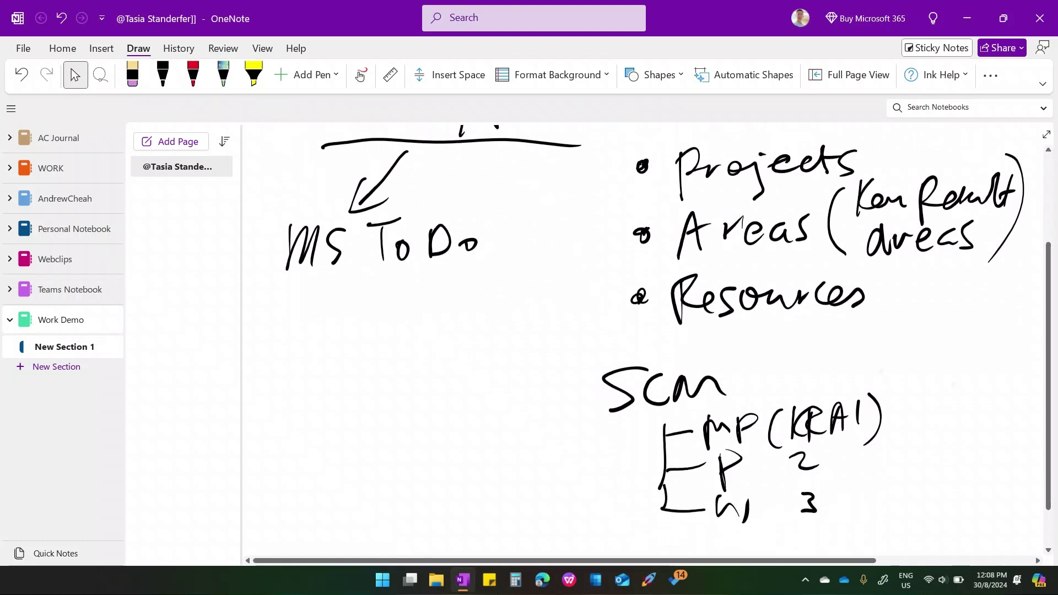
scroll(900, 460, "up", 1)
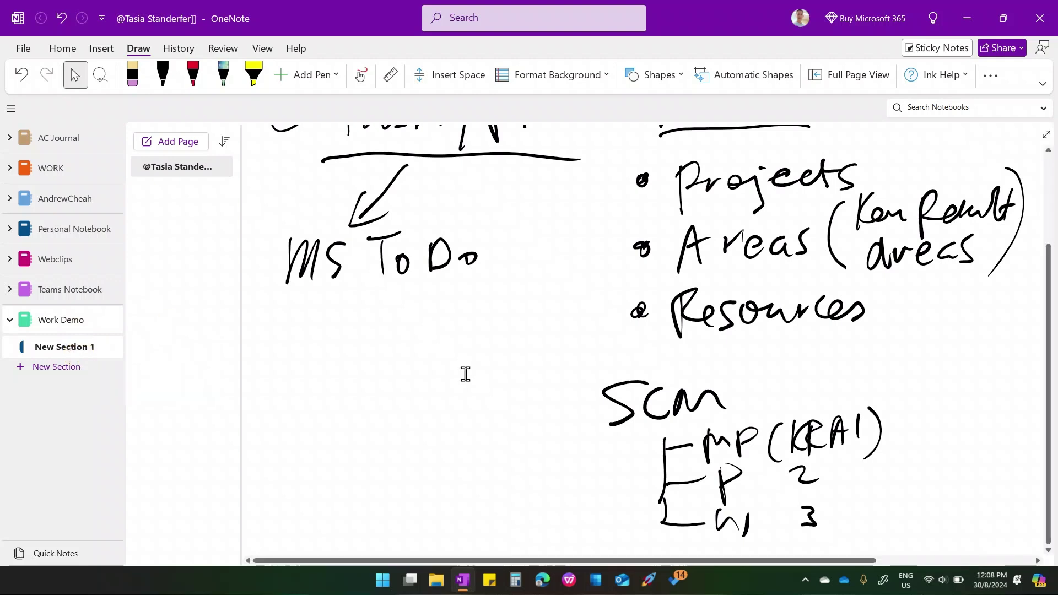
scroll(465, 374, "up", 1)
scroll(465, 374, "down", 1)
scroll(465, 374, "up", 2)
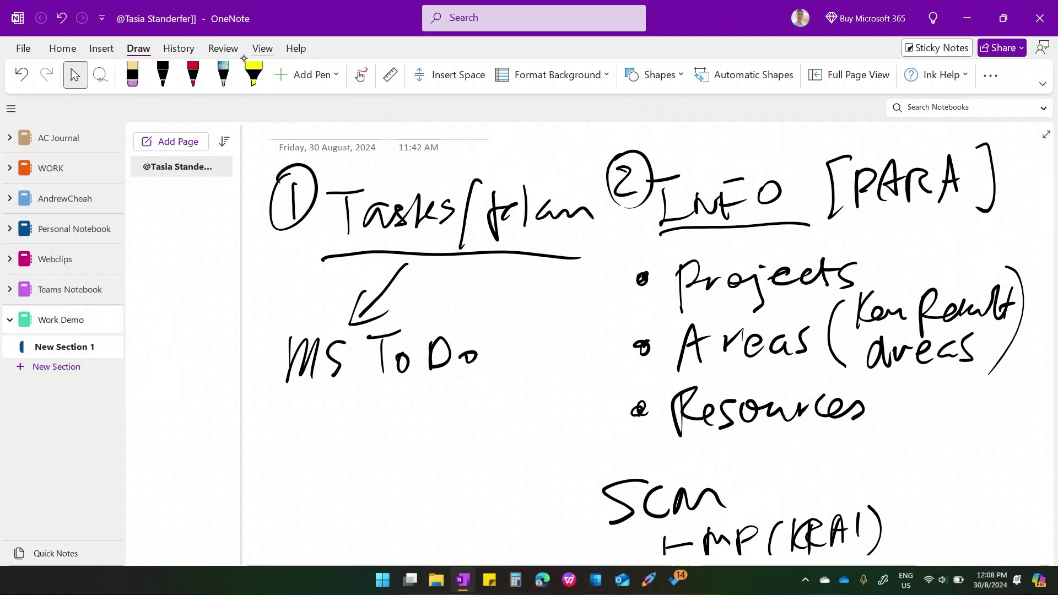
- Ring the circled 1 in red ink and rename New Section 1 to 'Tasks'
left_click(193, 75)
mouse_move(308, 173)
left_mouse_down()
mouse_move(273, 215)
mouse_move(322, 187)
mouse_move(286, 243)
left_mouse_up()
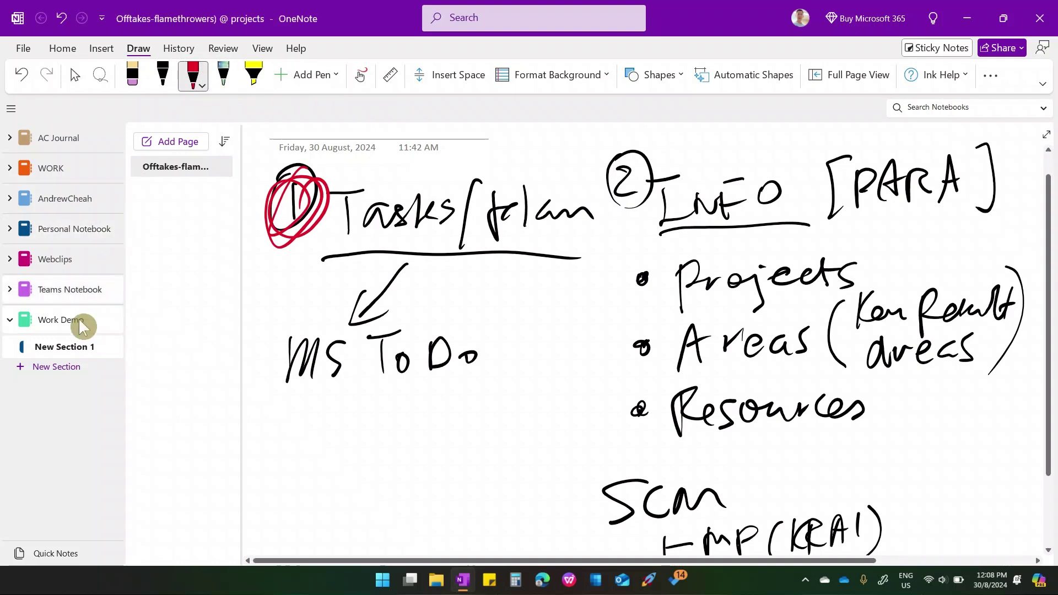
right_click(68, 347)
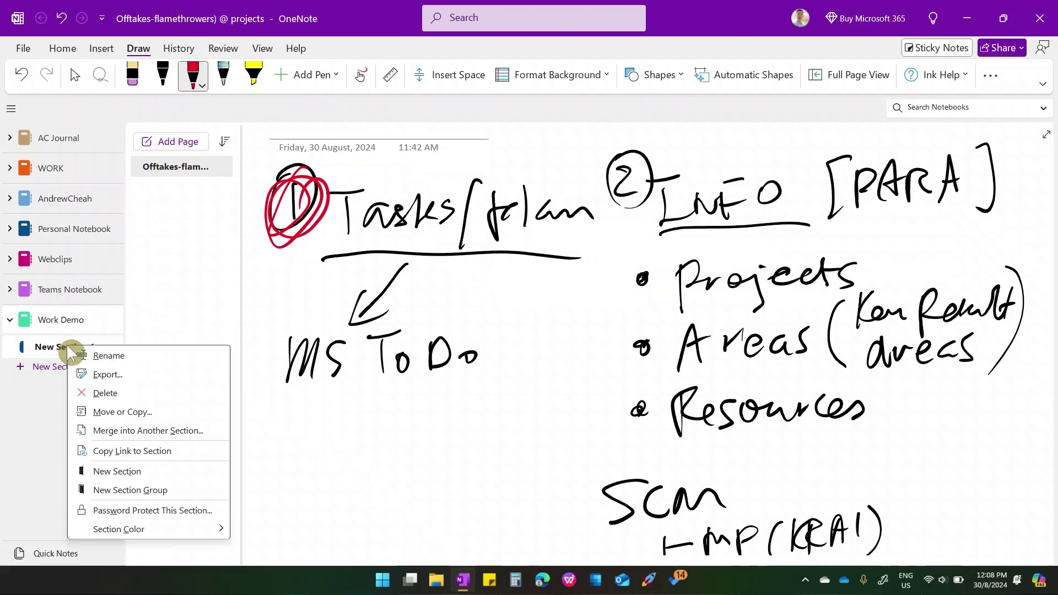
left_click(131, 354)
type("T")
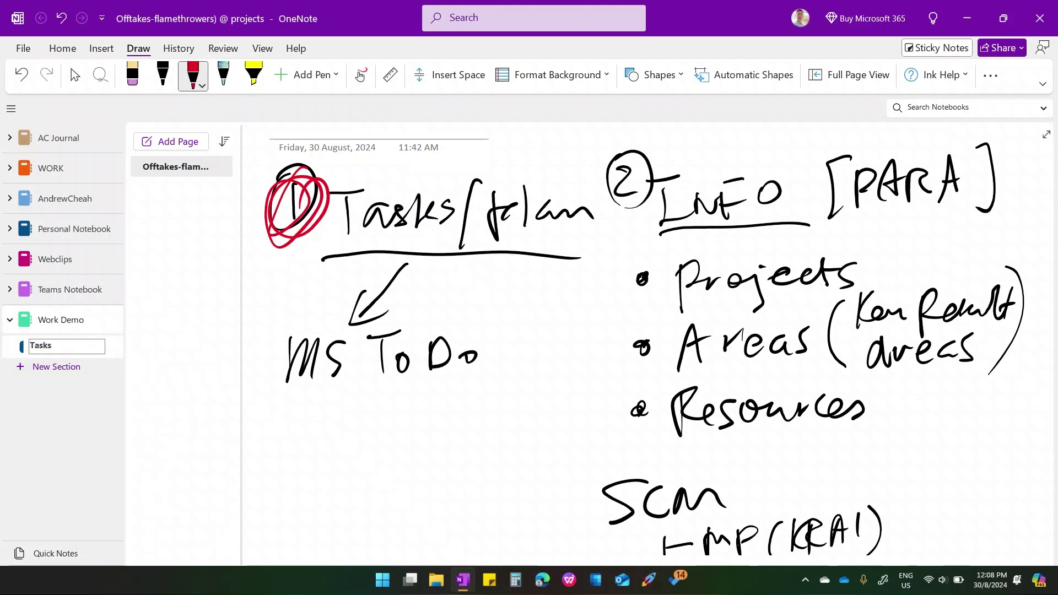
type("asks")
key("Return")
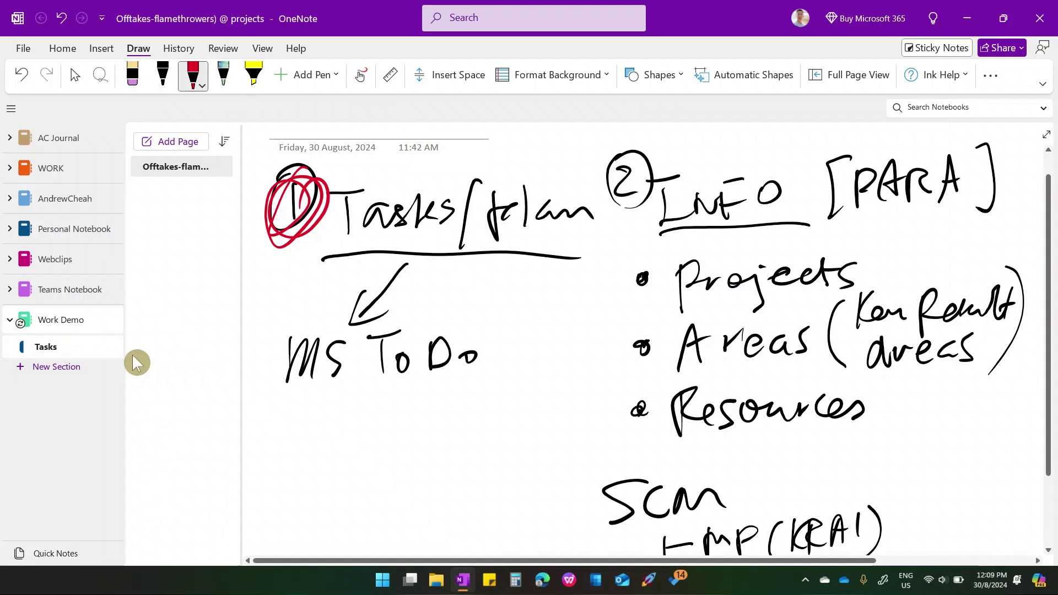
- Add a 'Projects' section and confirm the first section's name as 'Tasks'
left_click(57, 366)
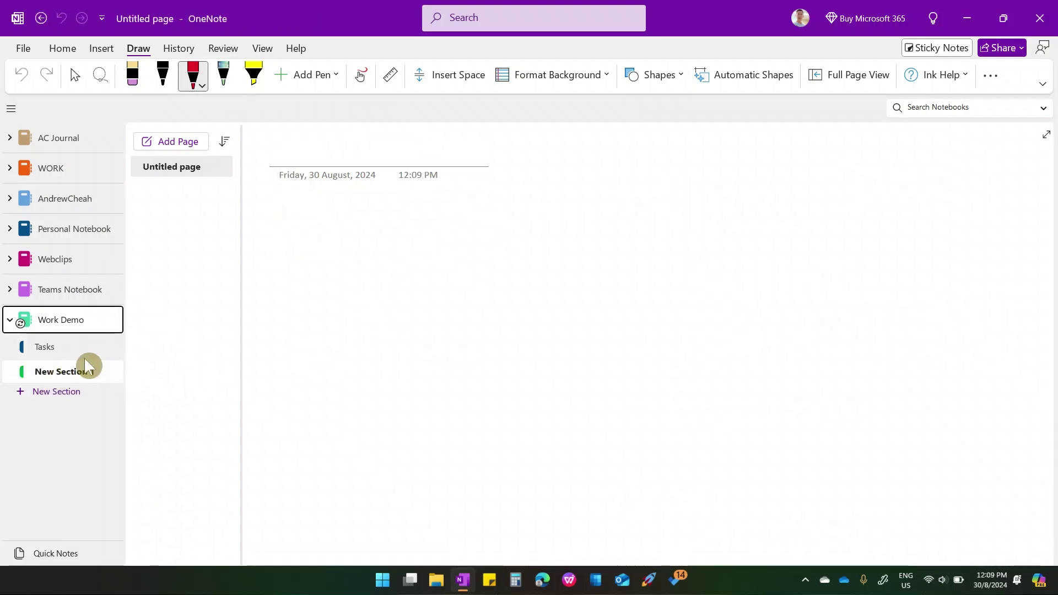
left_click(74, 370)
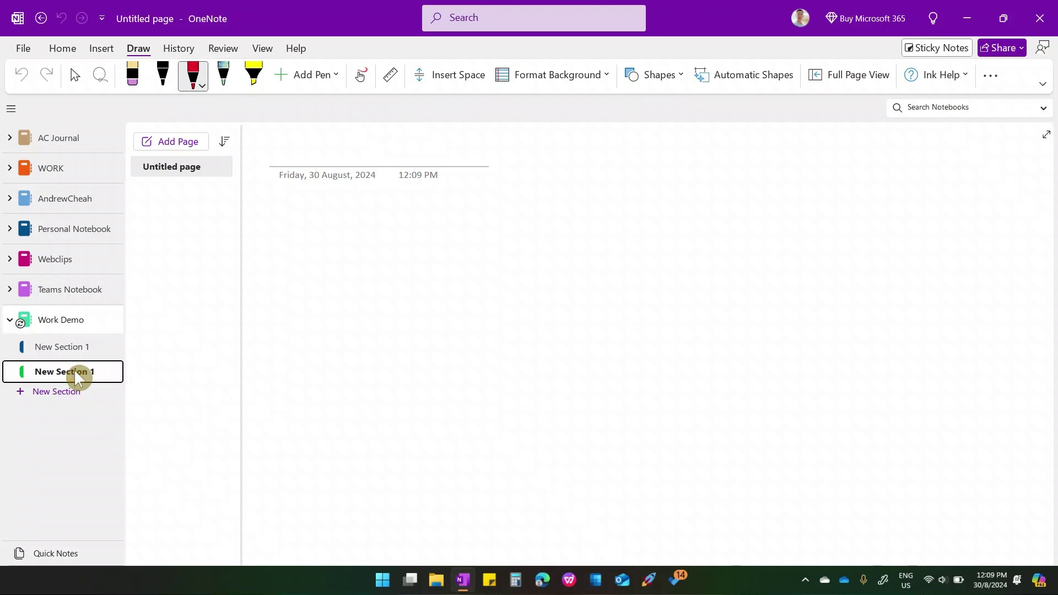
double_click(74, 370)
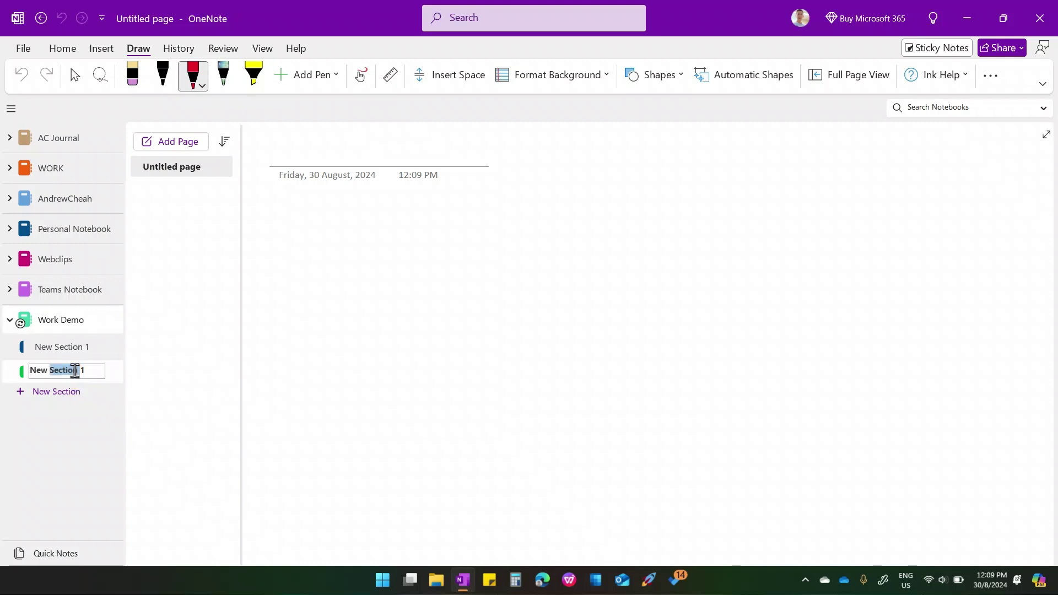
key("ctrl+a")
type("Pro")
key("Return")
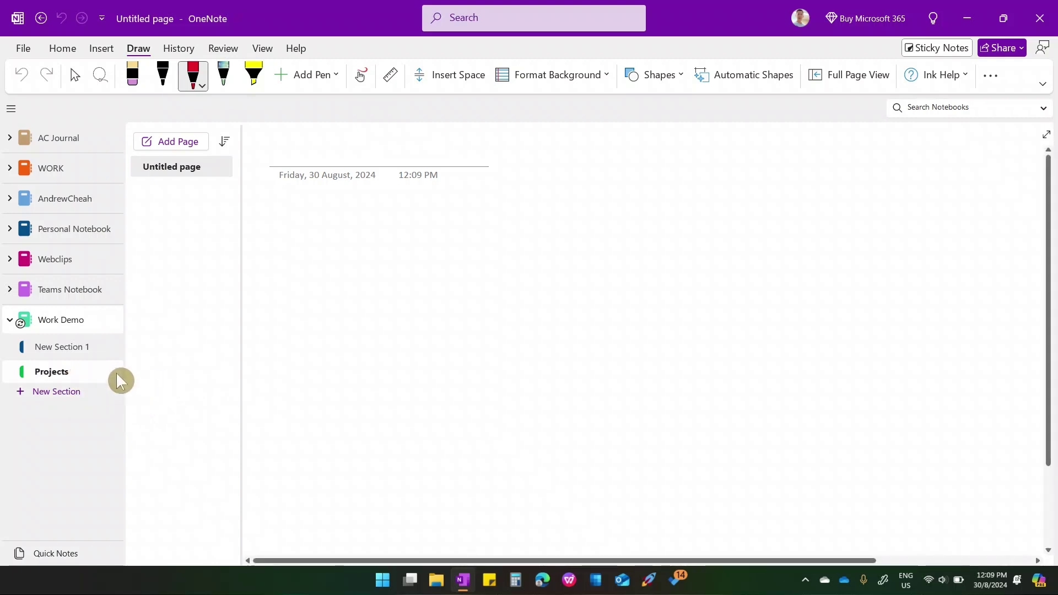
left_click(88, 346)
right_click(88, 347)
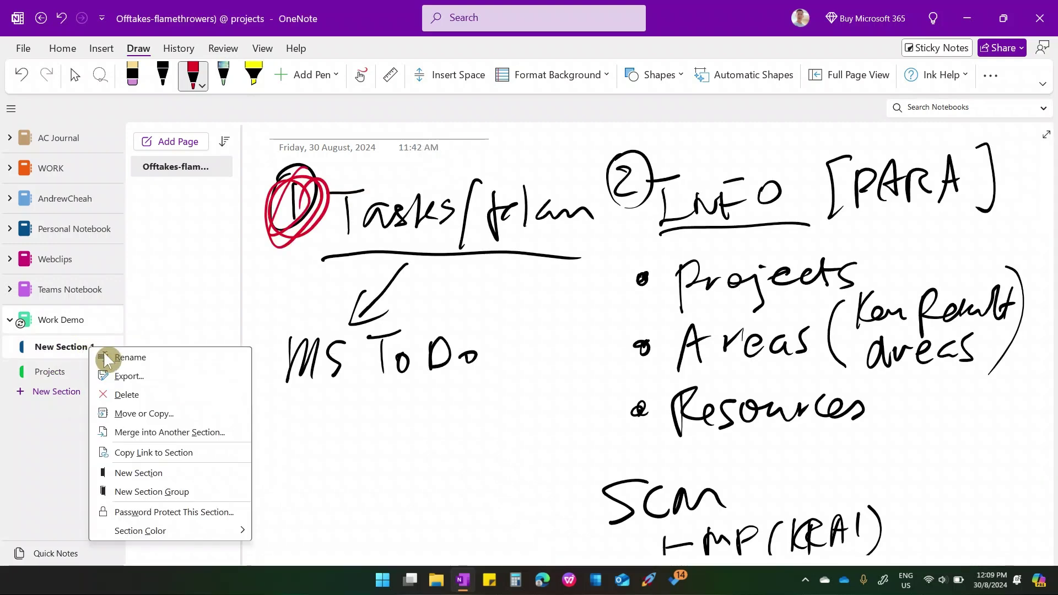
left_click(129, 360)
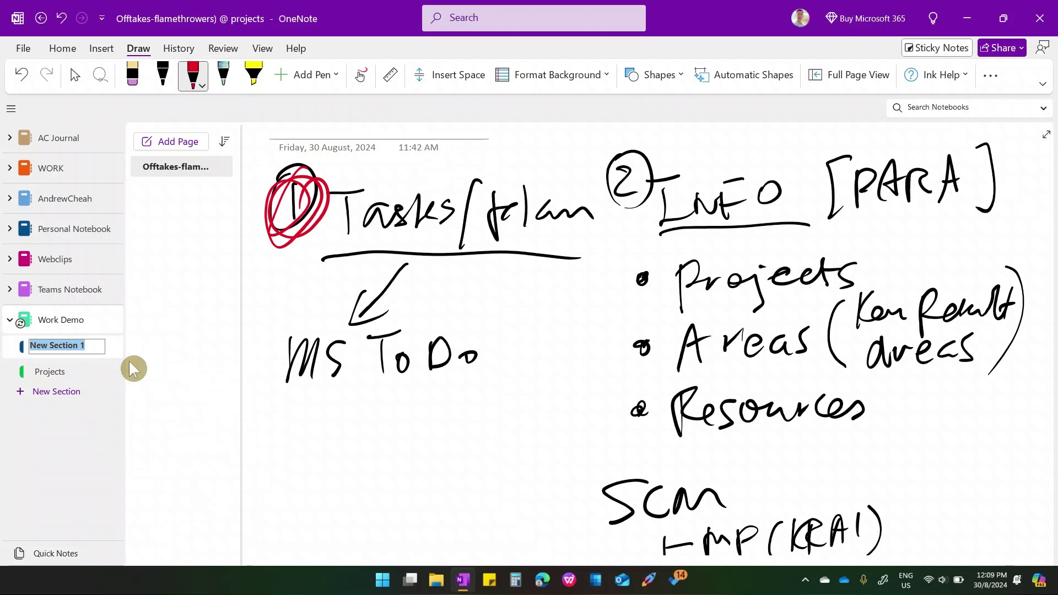
type("Tasks")
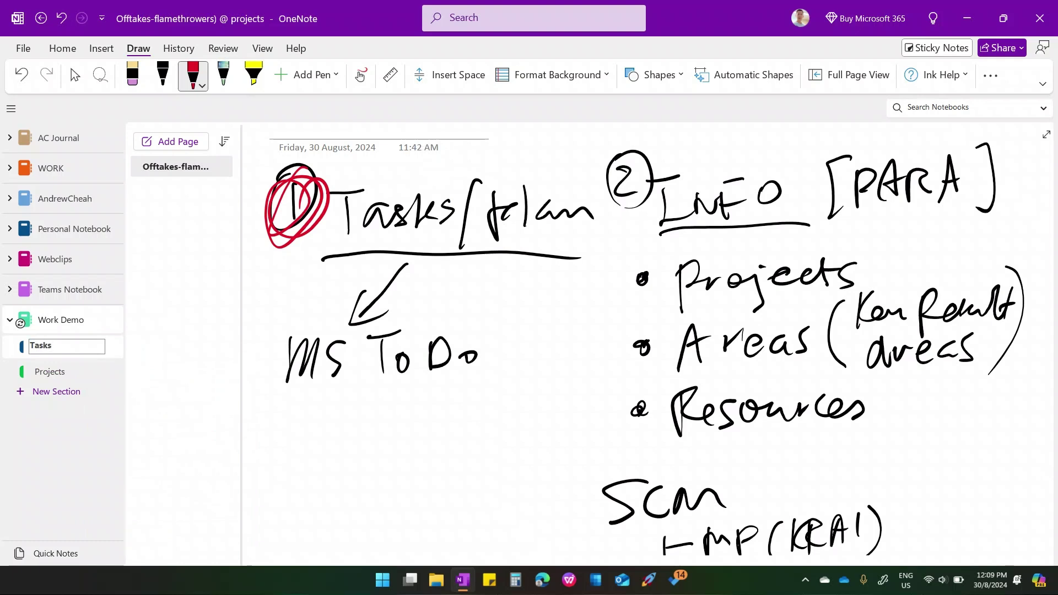
key("Return")
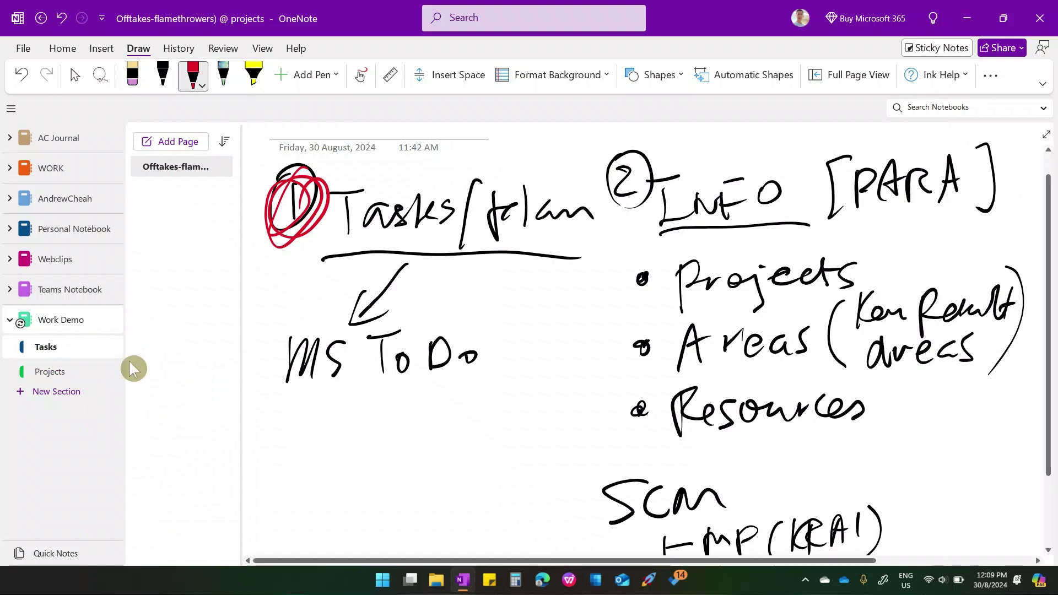
- Add 'Areas' and 'Resources' sections to Work Demo
left_click(72, 390)
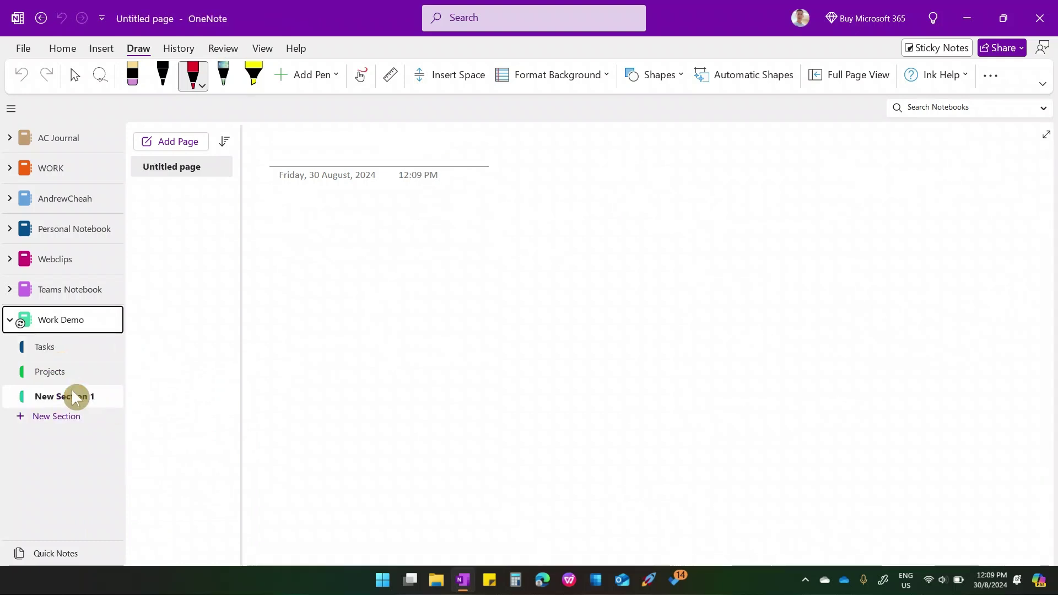
double_click(73, 393)
type("Areas")
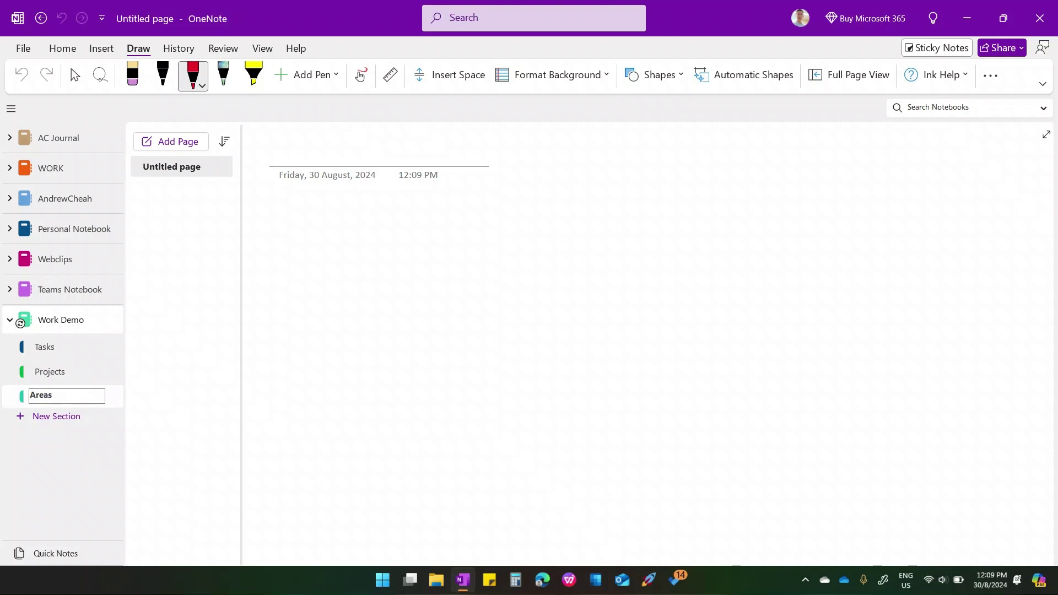
key("Return")
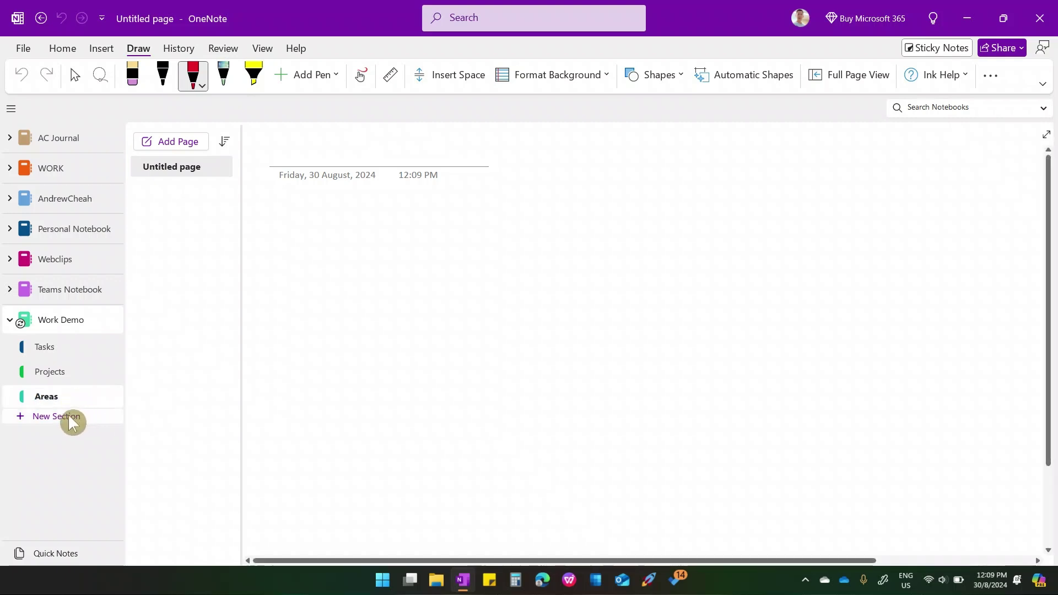
left_click(69, 418)
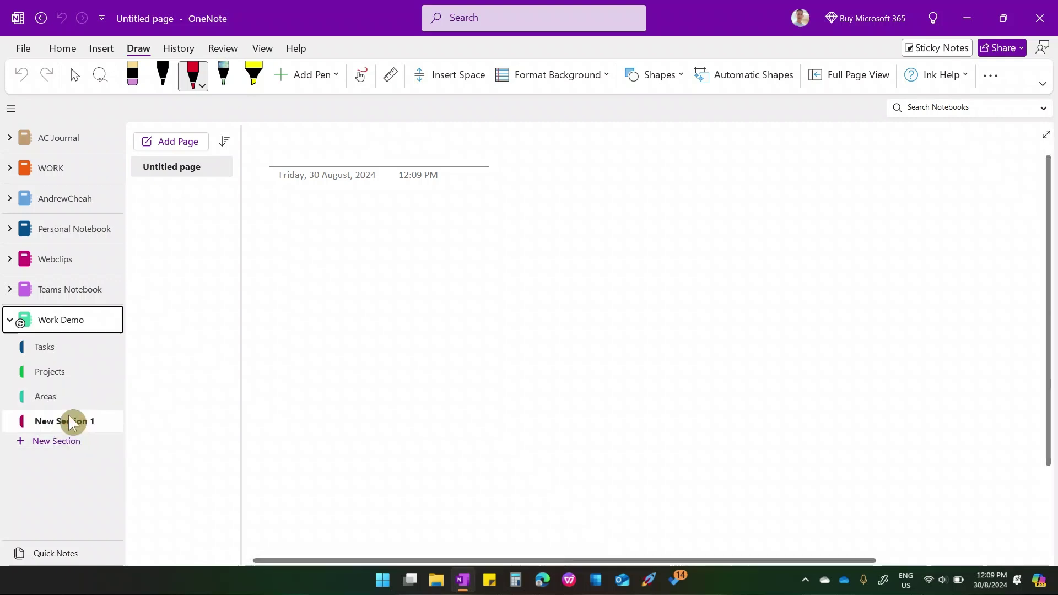
left_click(62, 420)
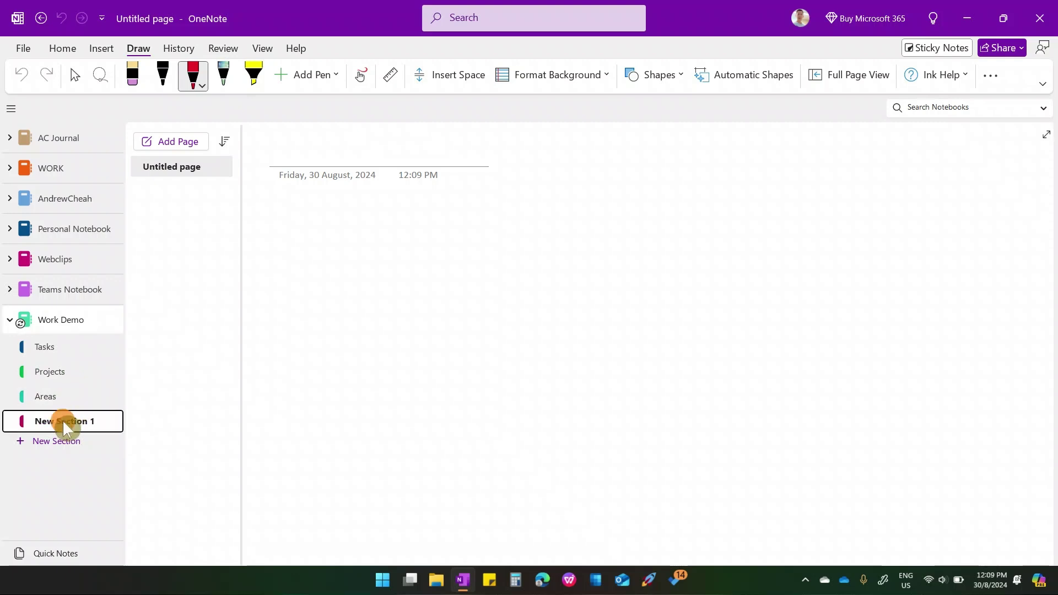
double_click(62, 420)
type("Re")
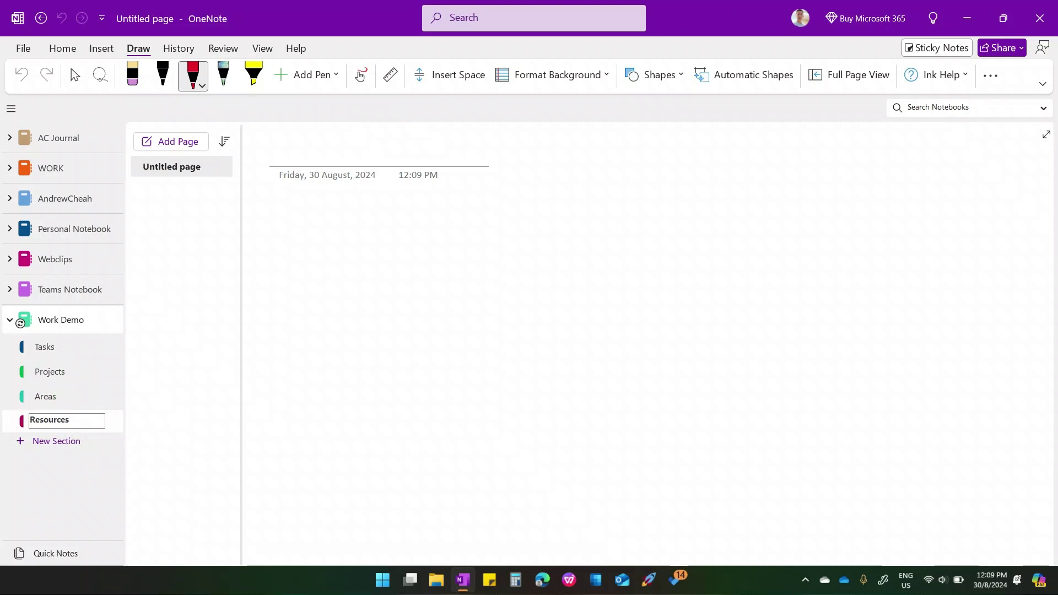
type("sources")
key("Return")
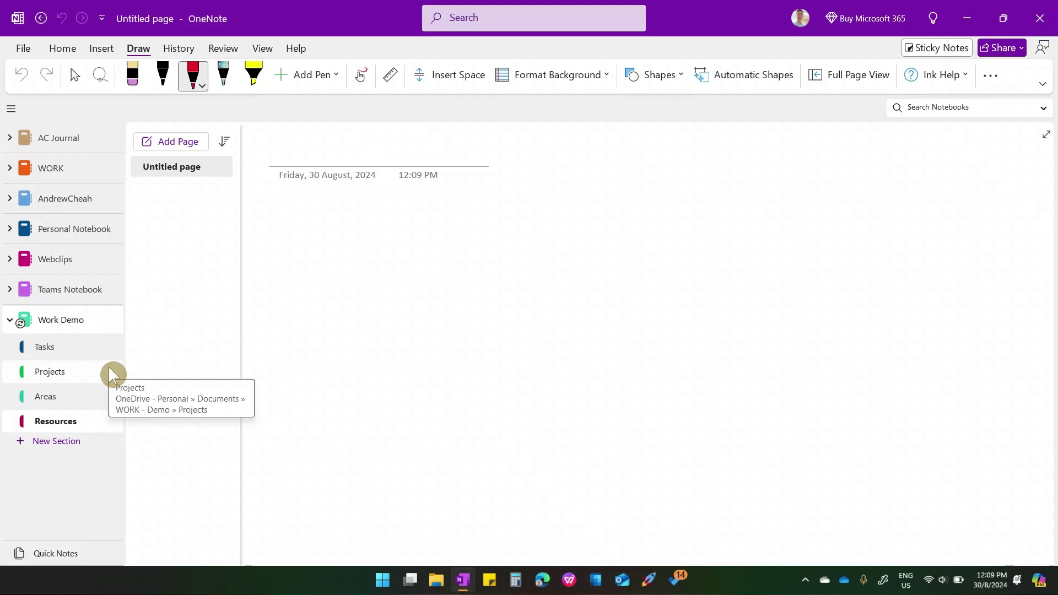
key("Escape")
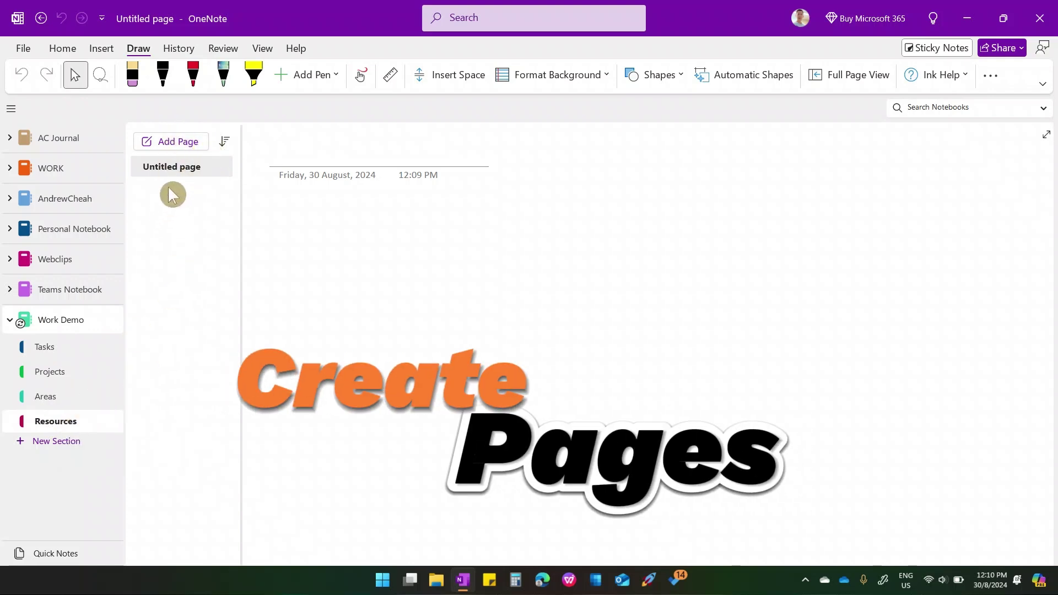
- Title the Resources page 'OneNote Tutorial'
left_click(300, 147)
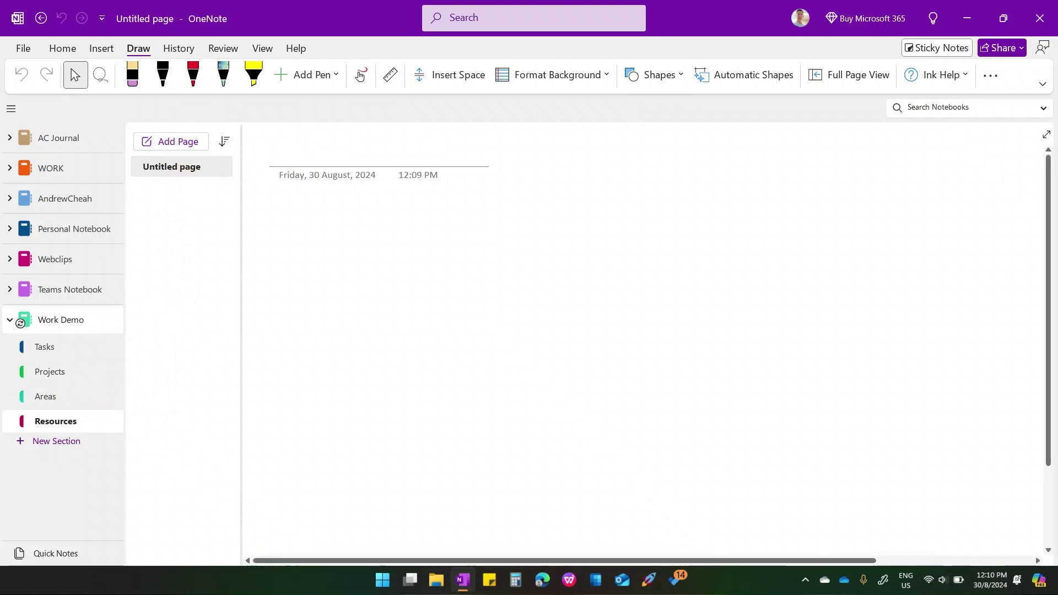
type("OneNote To")
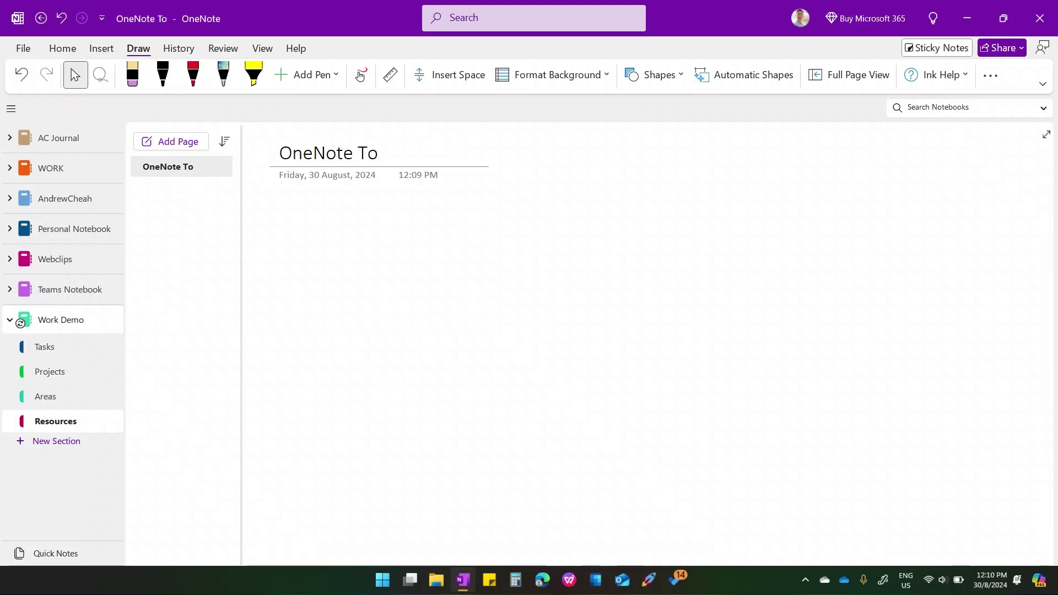
key("BackSpace")
type("utoria'")
key("BackSpace")
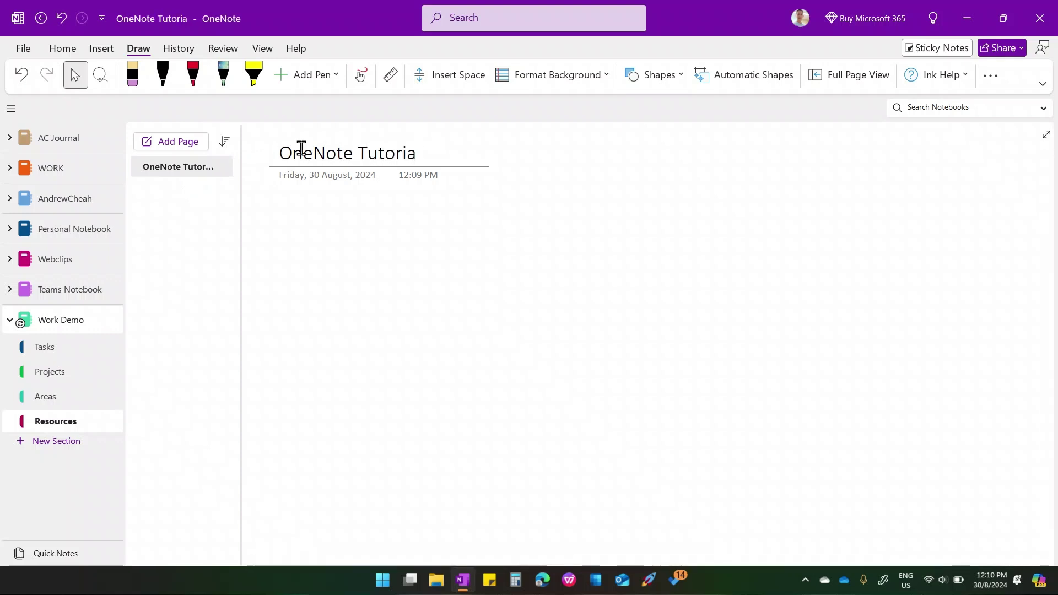
type("l")
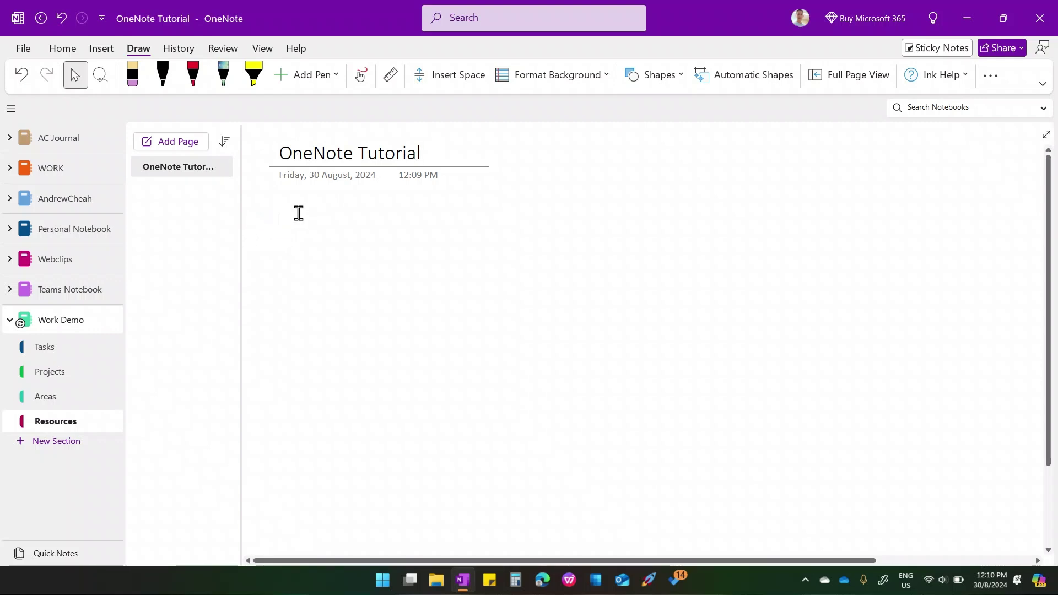
type("link")
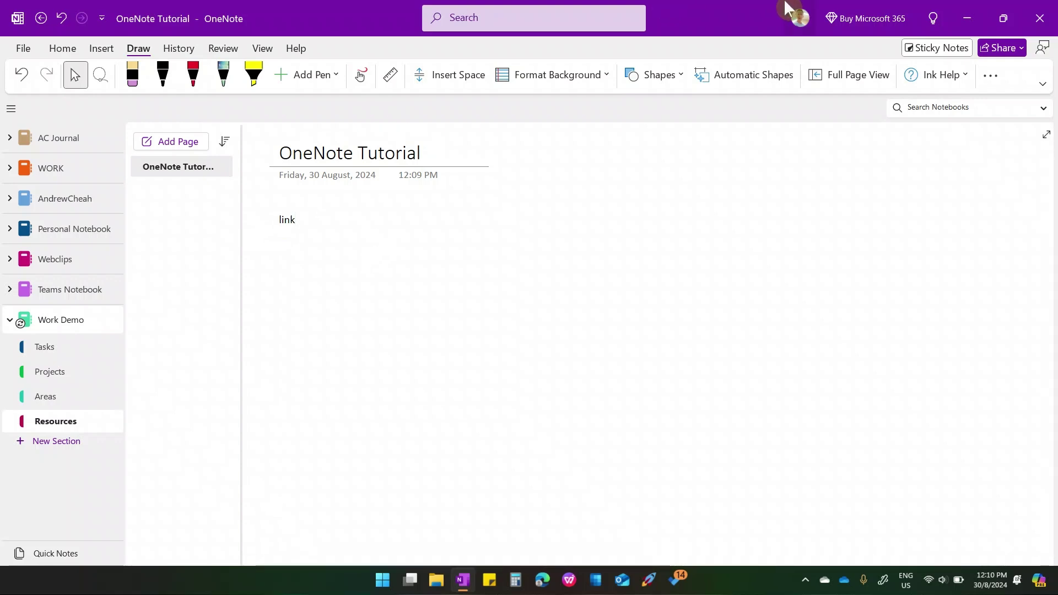
- Add a 'Note:' line below 'link' followed by an empty numbered list 1., 2
left_click(341, 221)
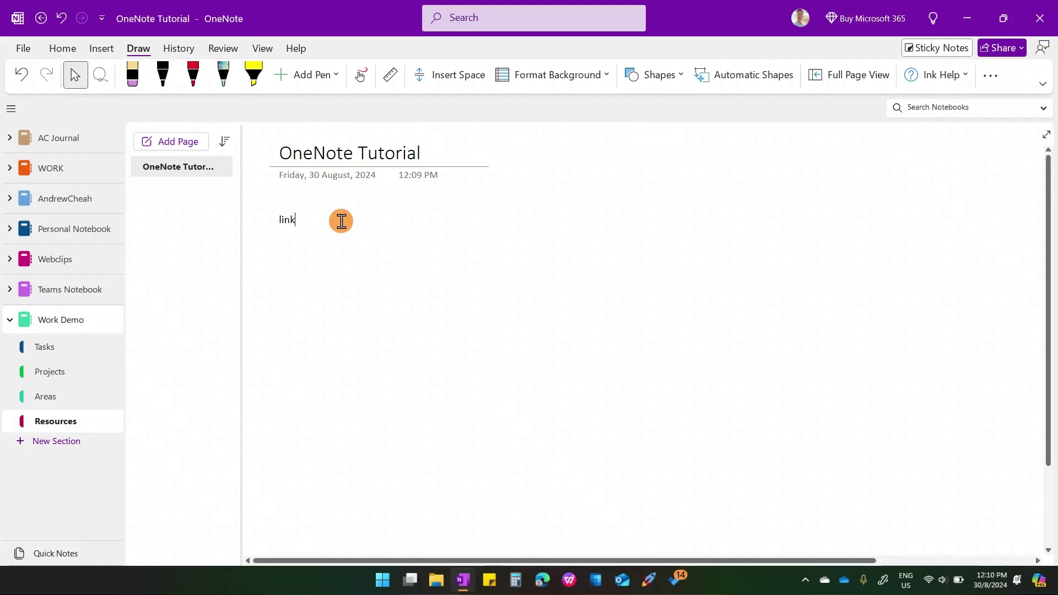
left_click(287, 258)
type("No")
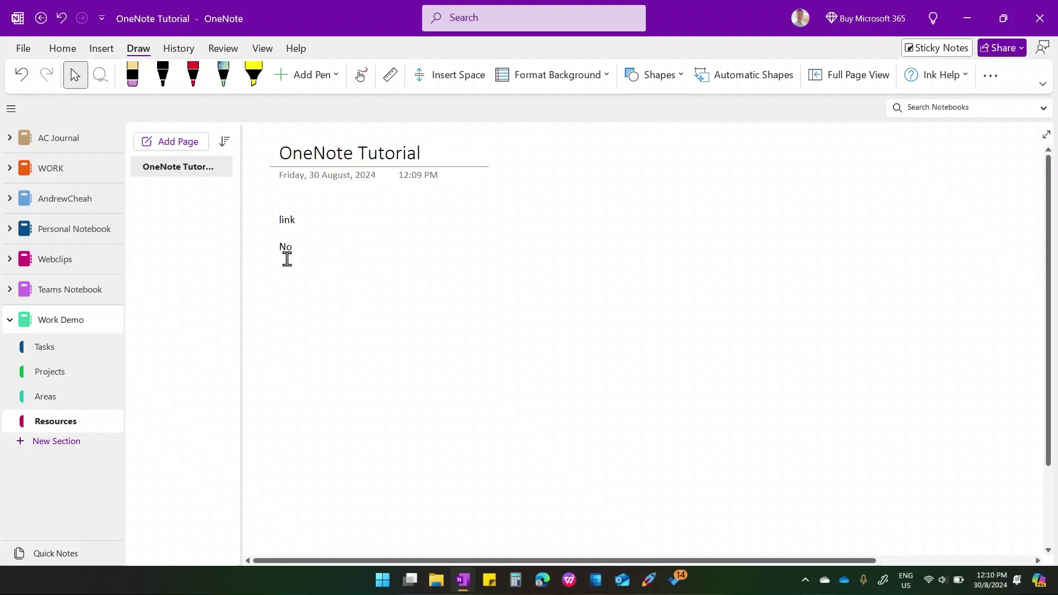
type("te:")
key("Return")
type("1")
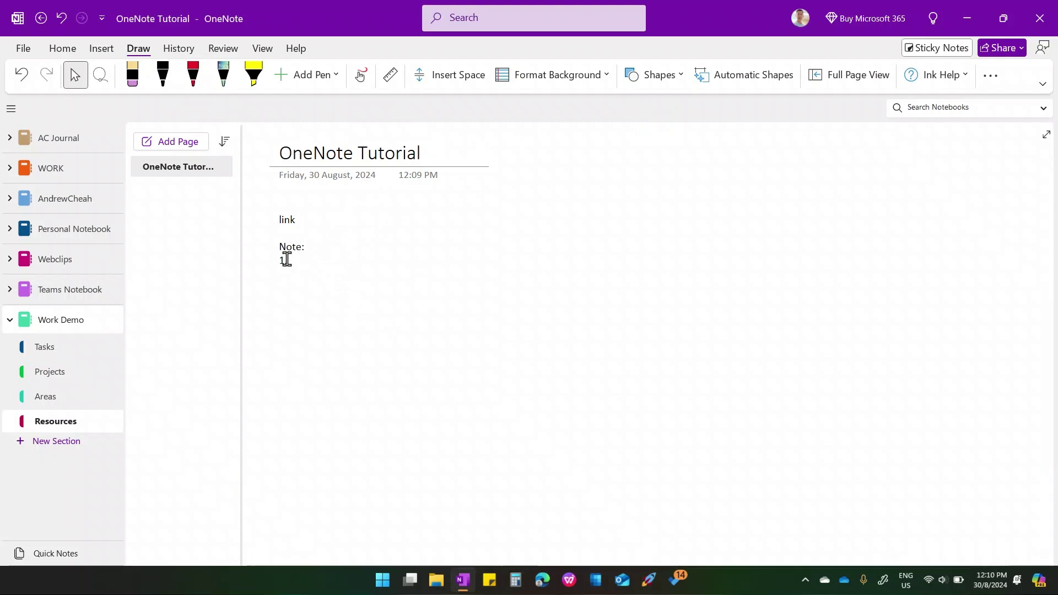
type(".")
key("Return")
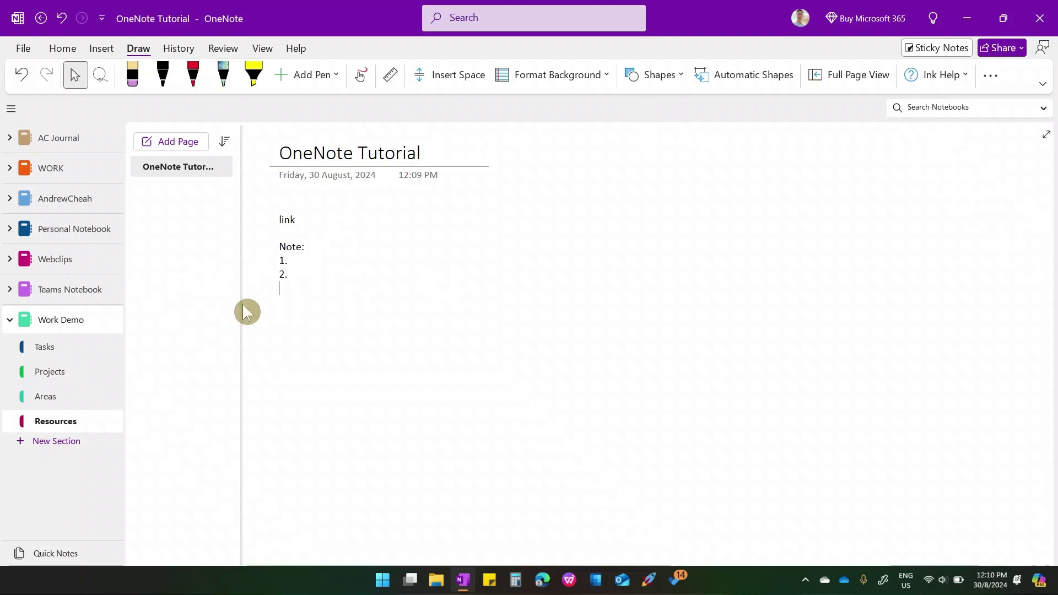
- In the Tasks section, create a page from the WK Plan template under My Templates
left_click(78, 344)
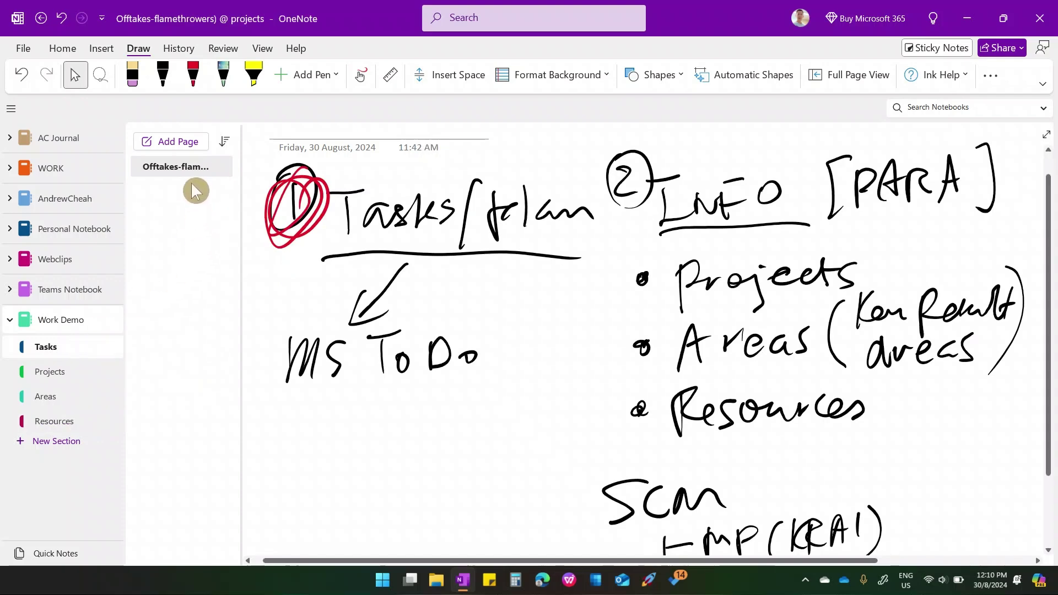
left_click(184, 142)
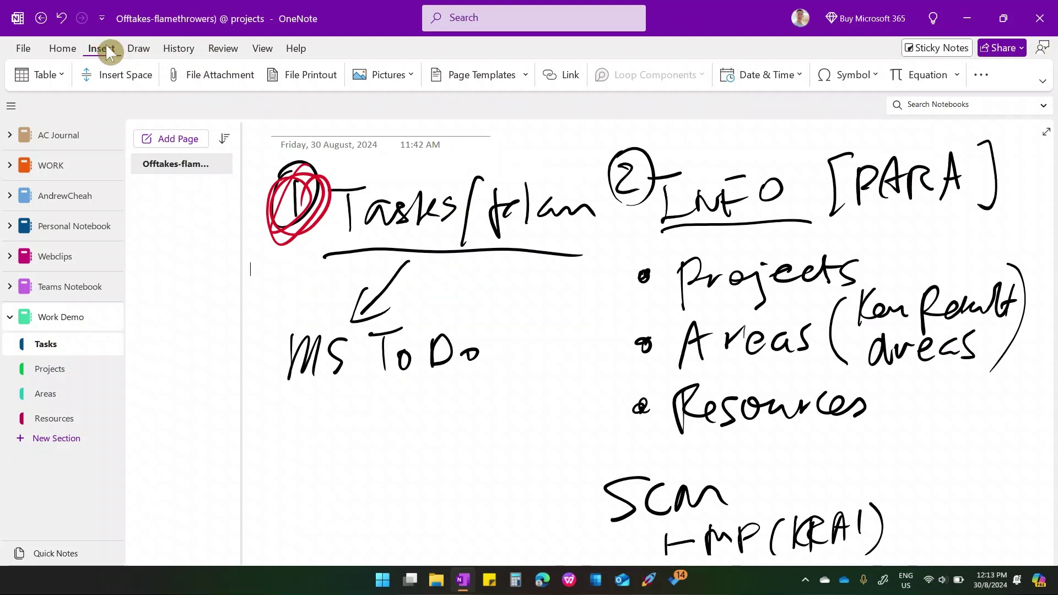
left_click(525, 74)
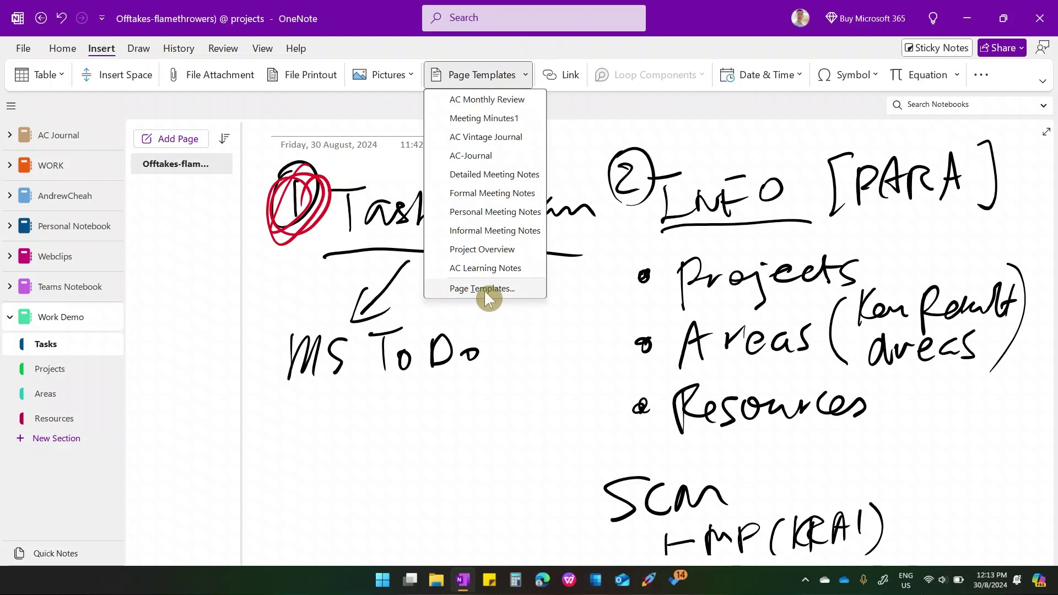
left_click(483, 288)
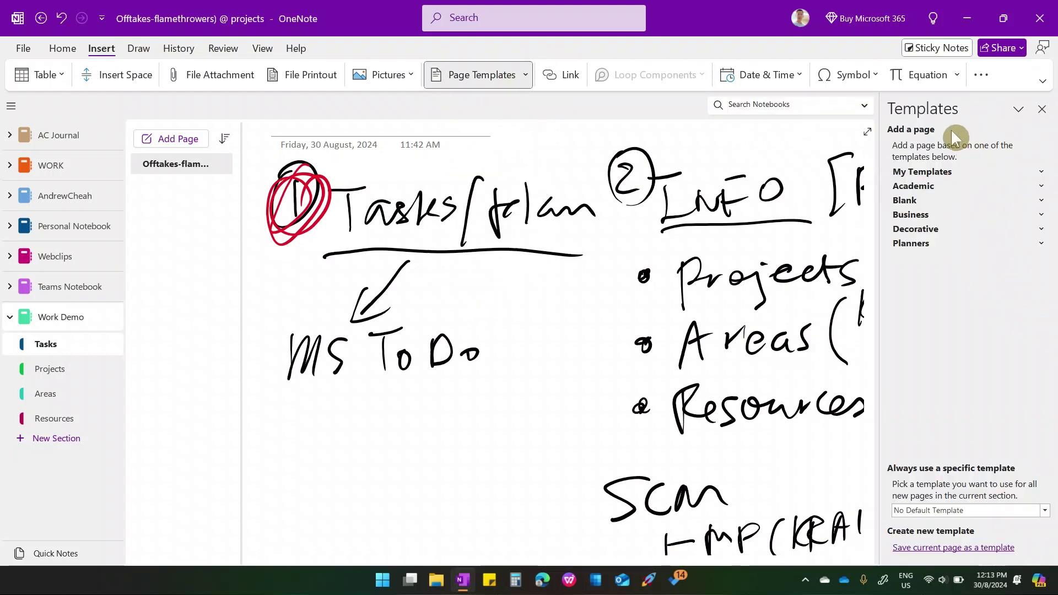
left_click(1041, 172)
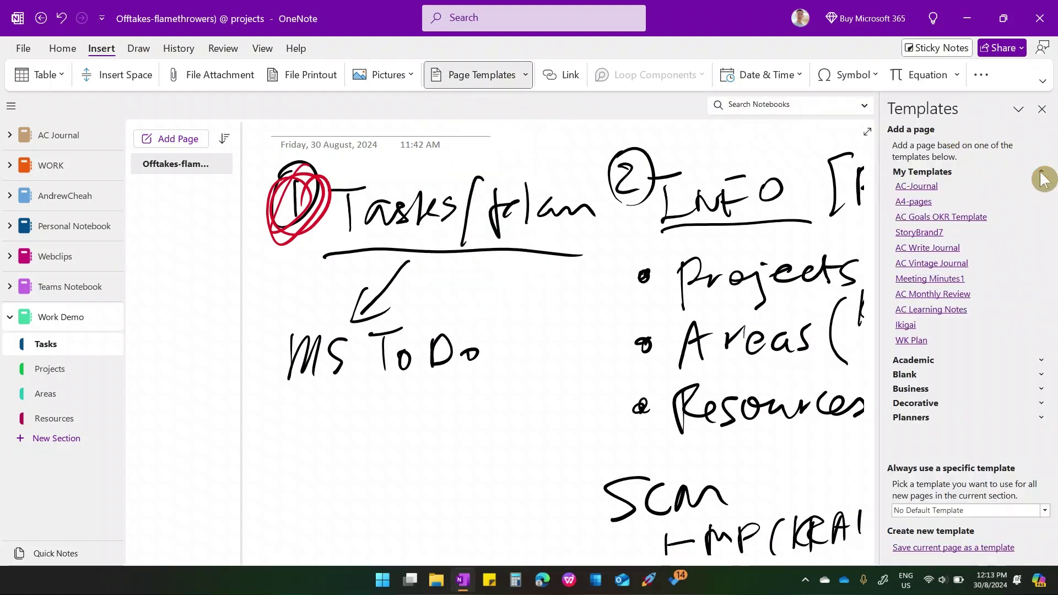
left_click(913, 341)
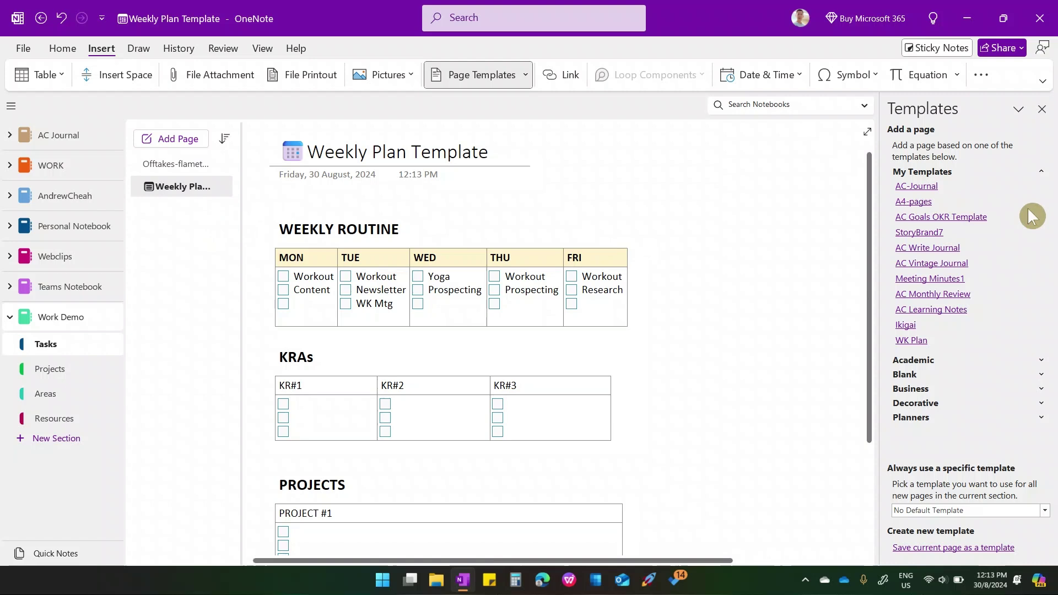
left_click(1042, 111)
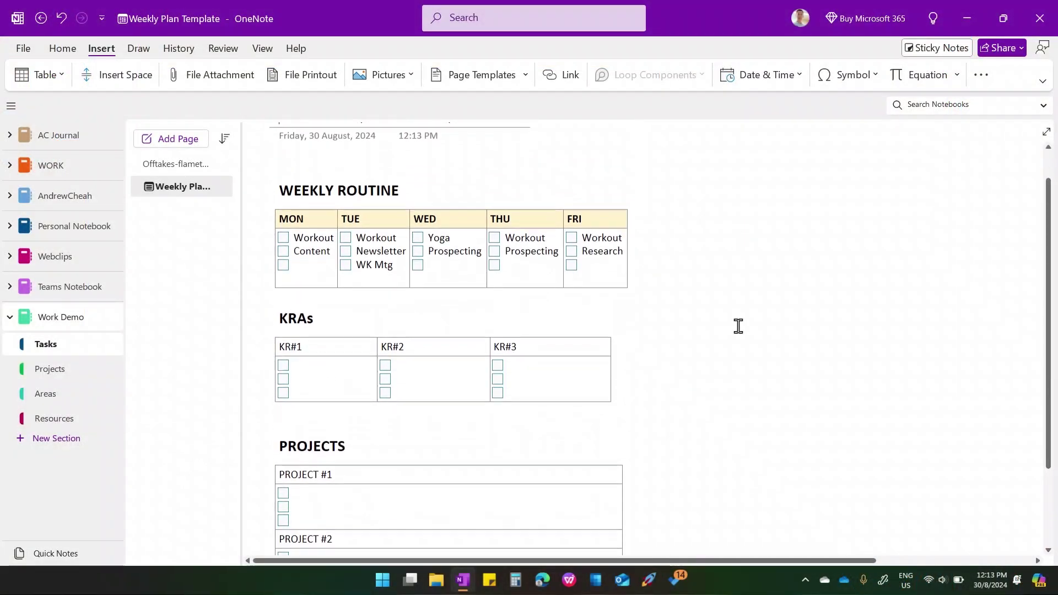
- Scroll through the Weekly Plan Template page to review its weekday routines
scroll(739, 326, "down", 4)
scroll(738, 326, "up", 6)
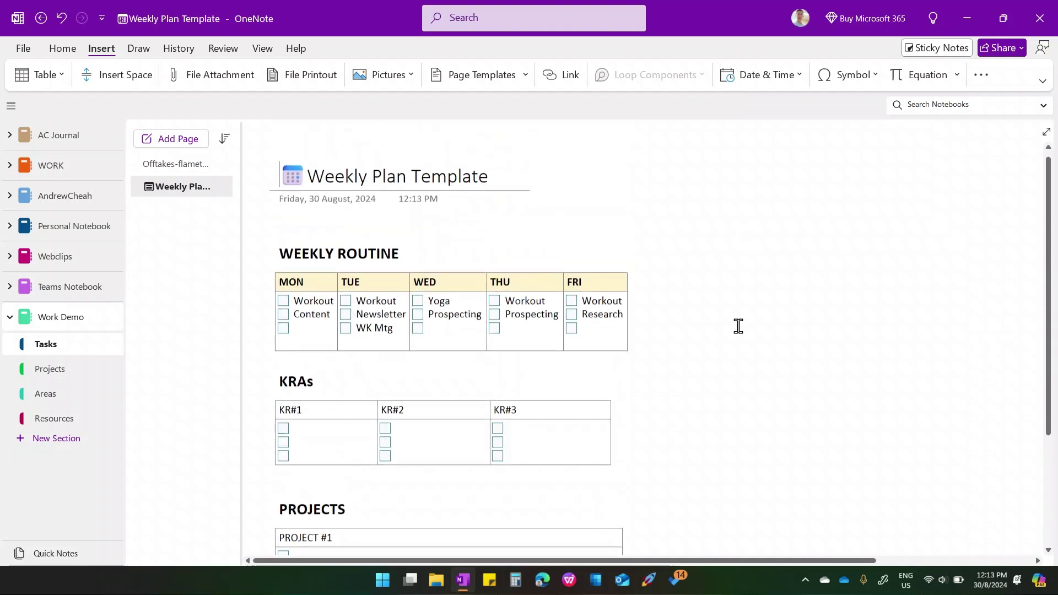
scroll(738, 326, "down", 2)
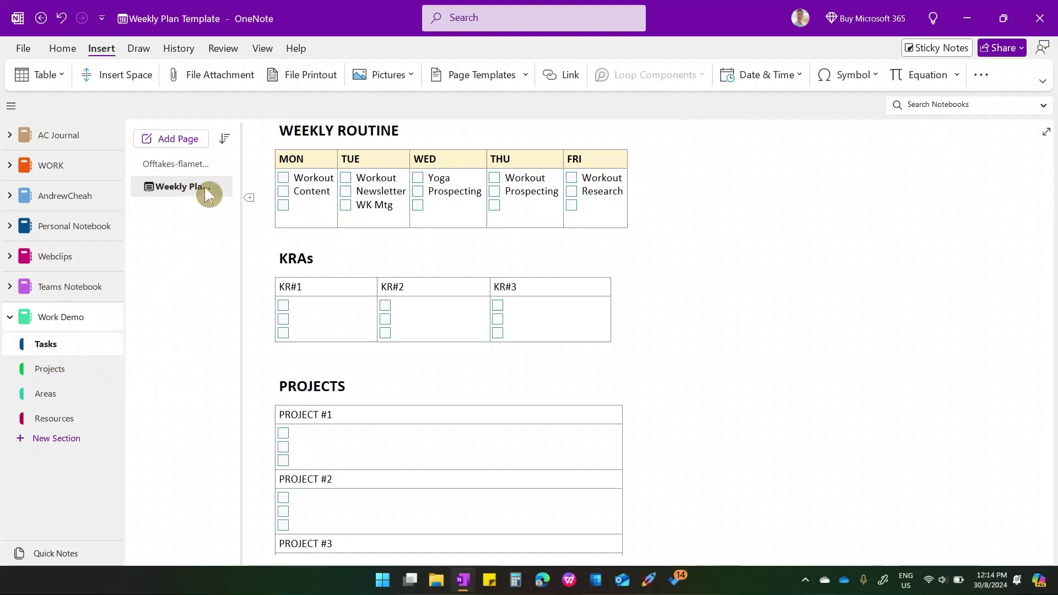
scroll(673, 303, "down", 1)
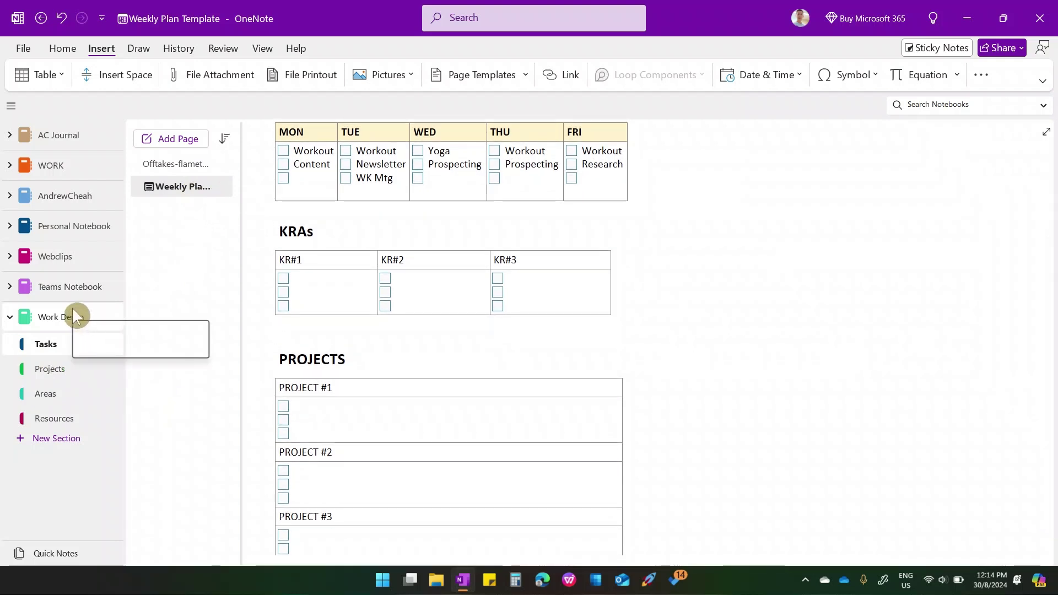
- Rename New Section 1 to 'Meetings' and move it between Tasks and Projects
left_click(48, 444)
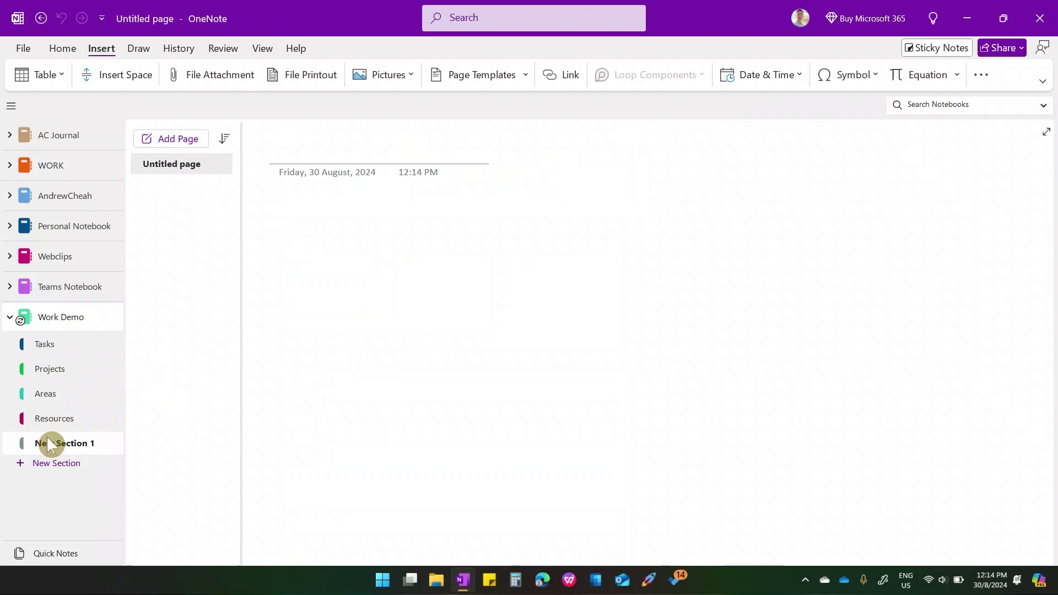
key("Return")
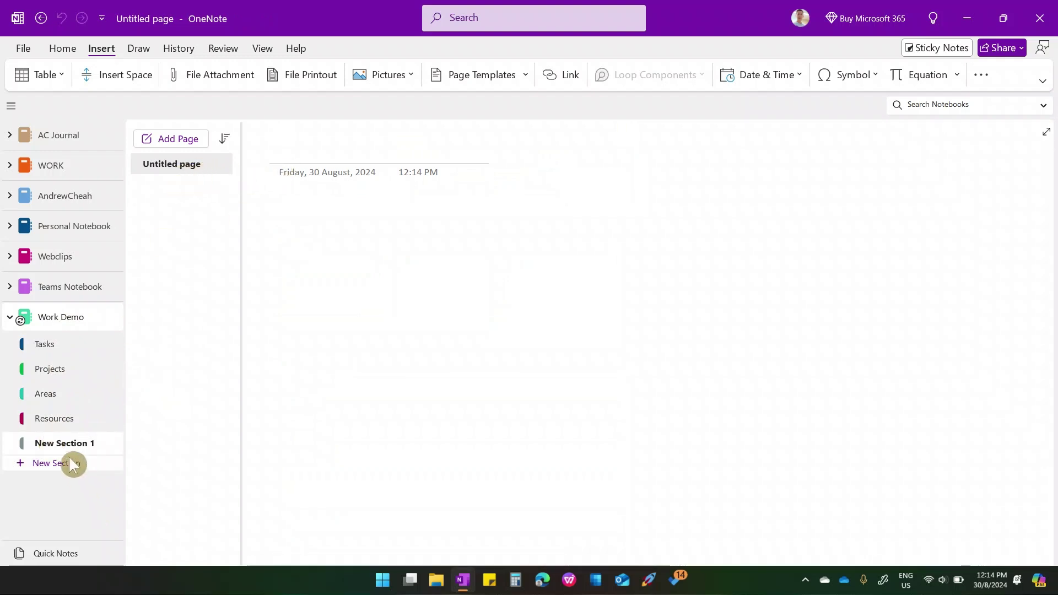
right_click(71, 442)
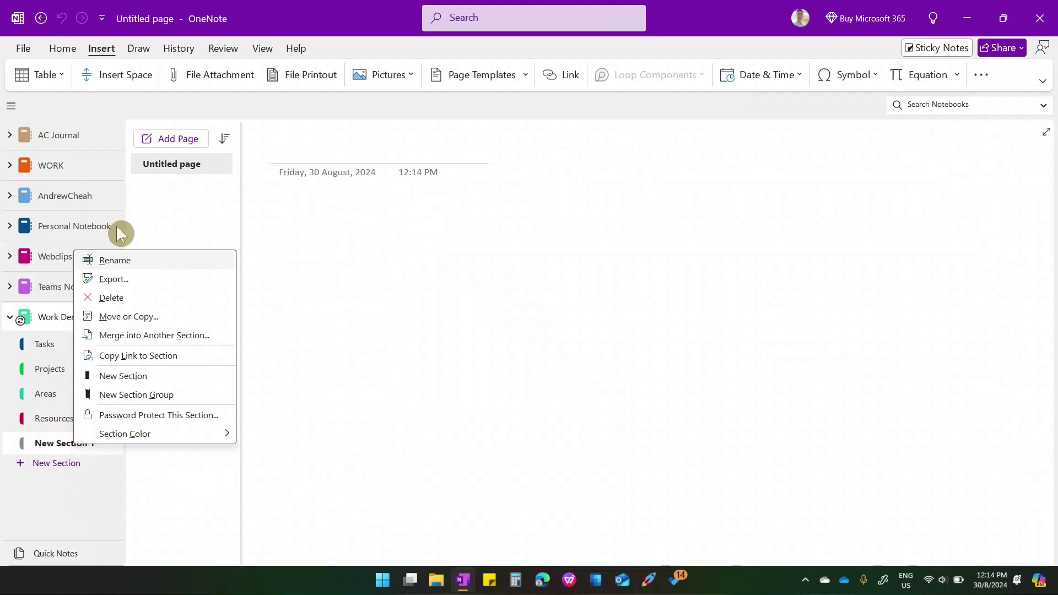
left_click(124, 262)
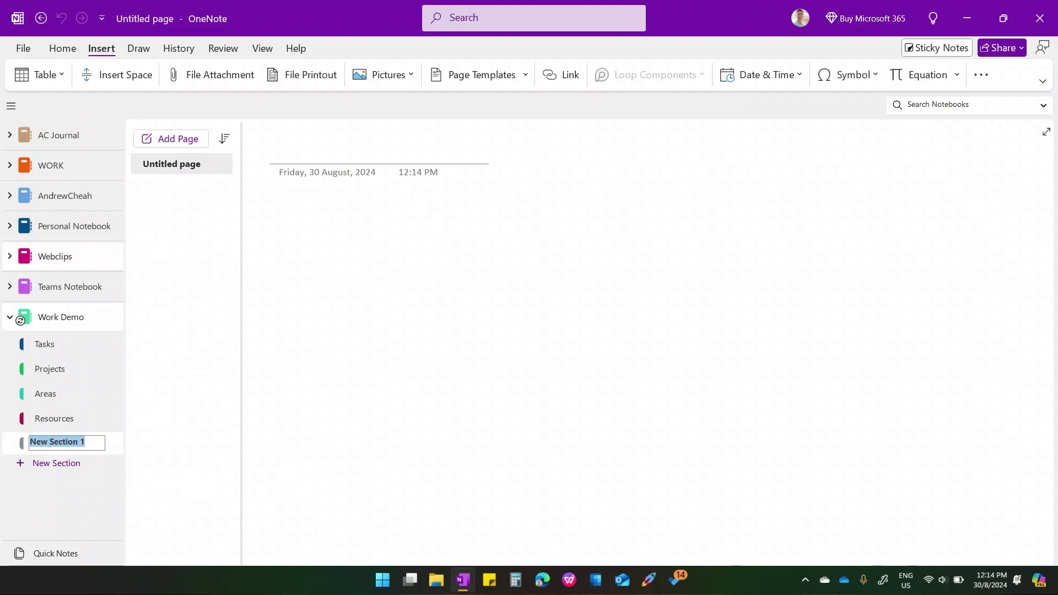
type("Meetings")
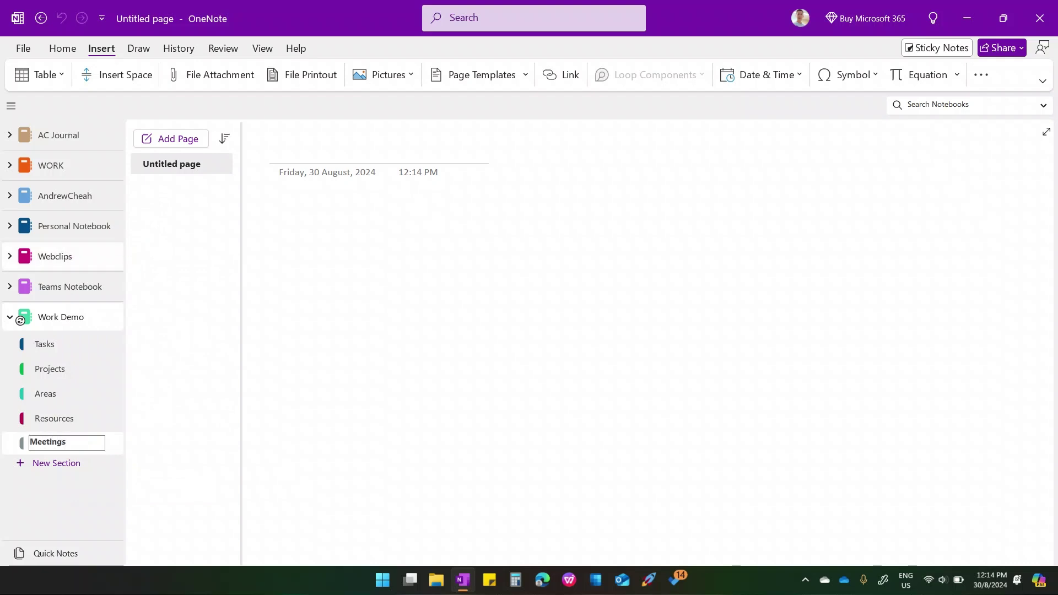
key("Return")
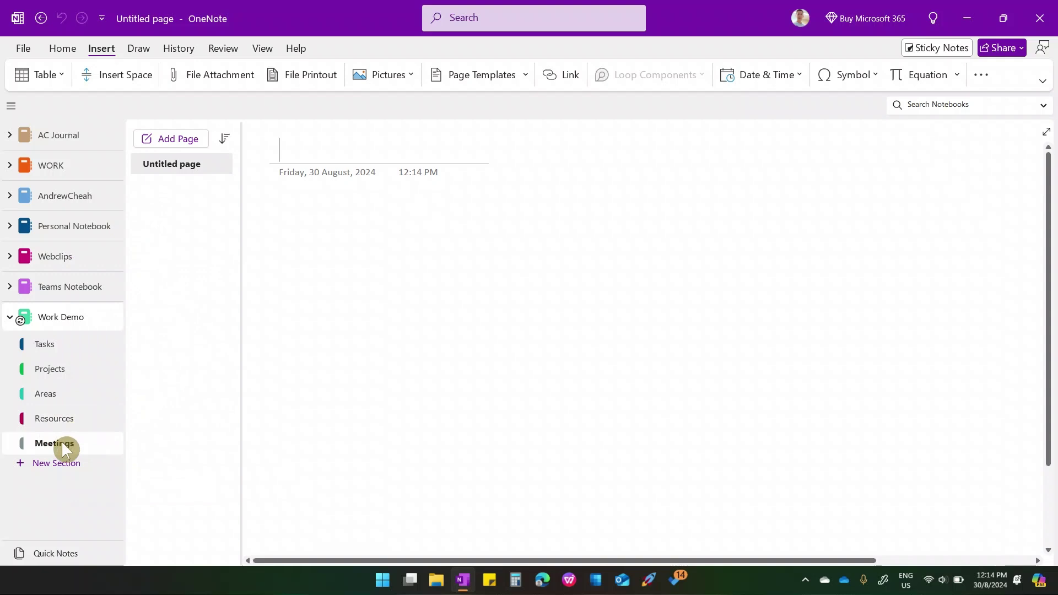
left_click_drag(62, 443, 55, 356)
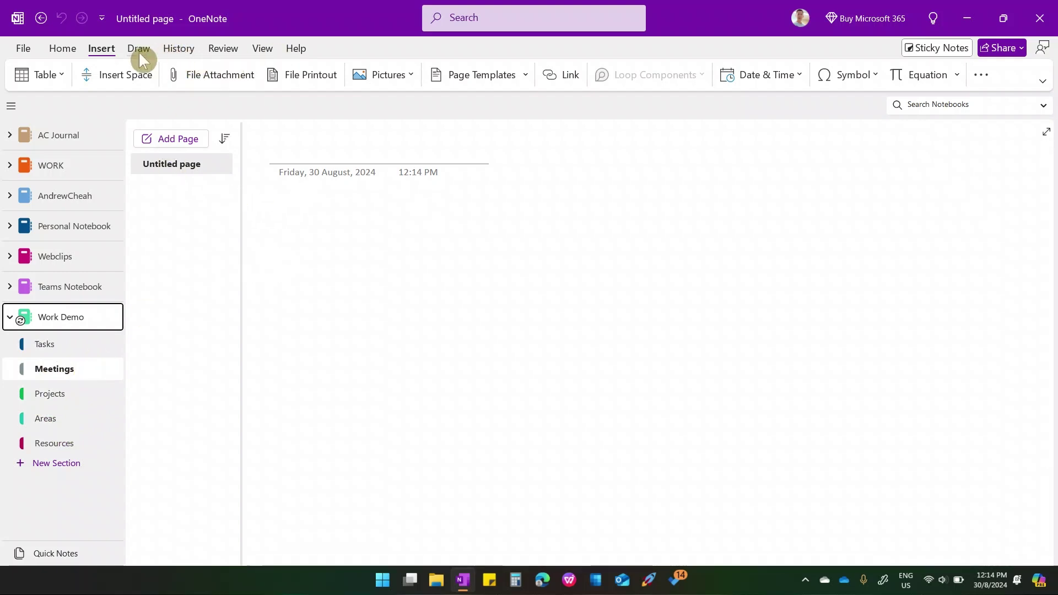
- Insert a new page from the Meeting Minutes1 page template
left_click(526, 77)
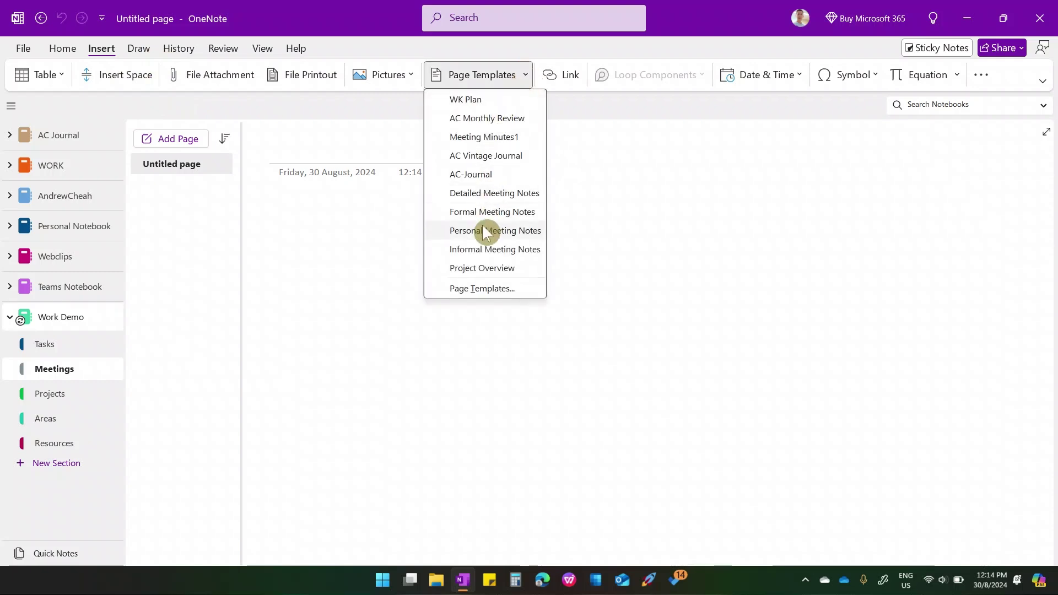
left_click(501, 138)
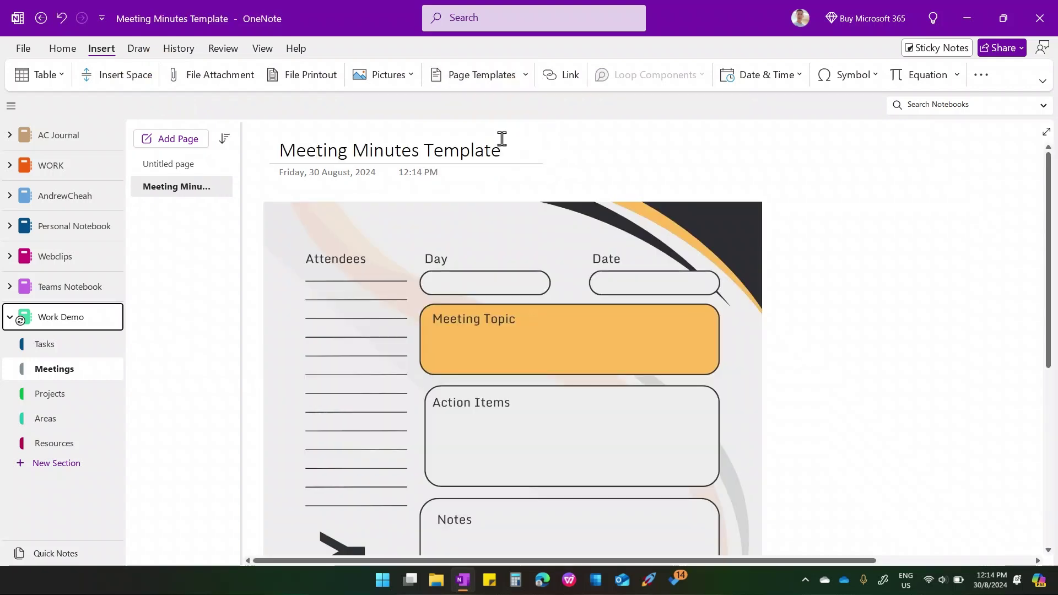
scroll(839, 321, "down", 5)
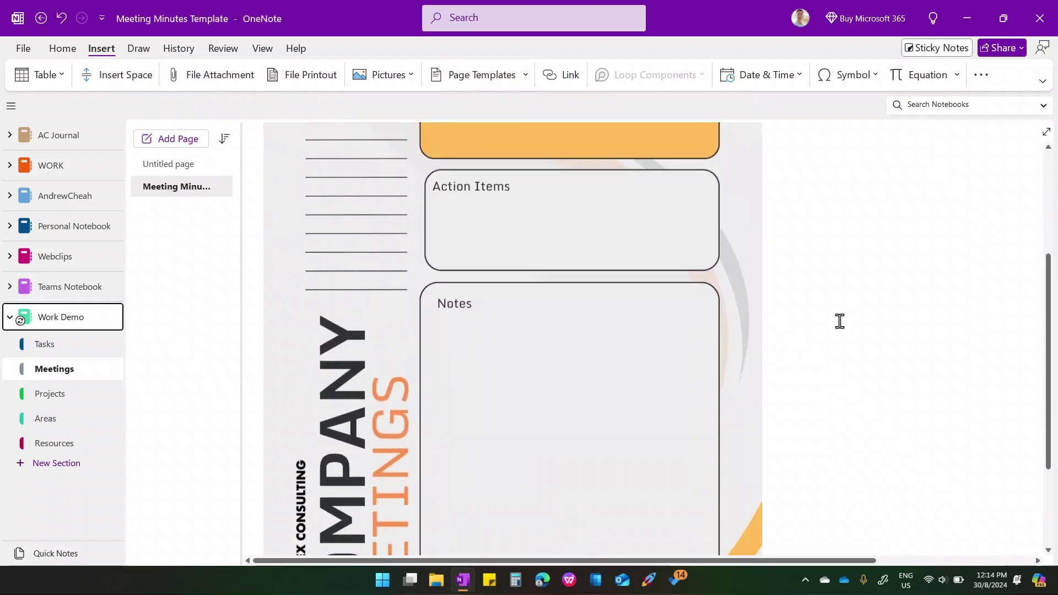
right_click(840, 321)
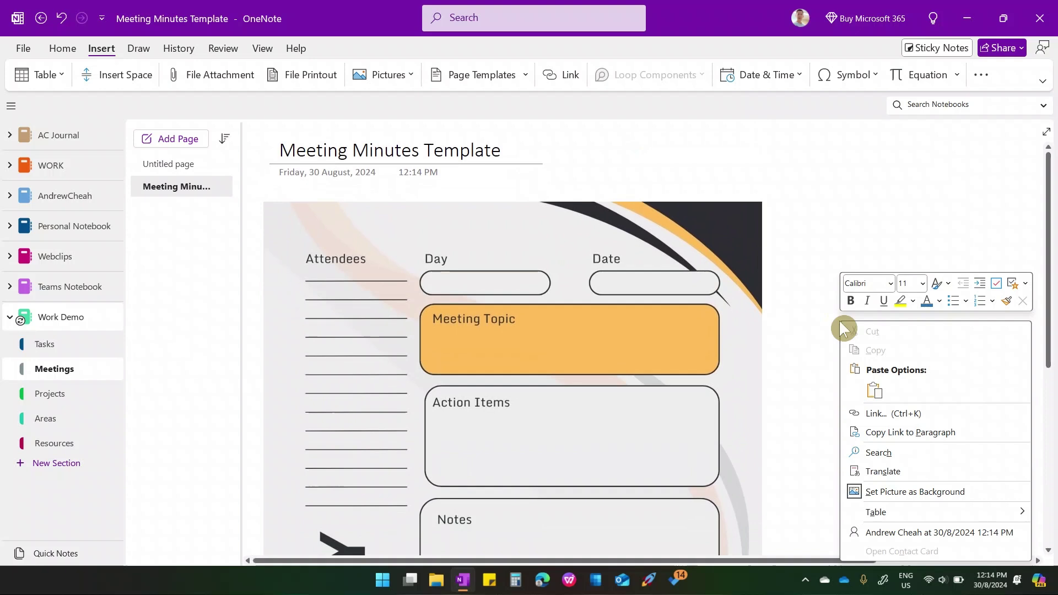
- Delete the blank Untitled page from the Meetings section
left_click(164, 164)
right_click(163, 164)
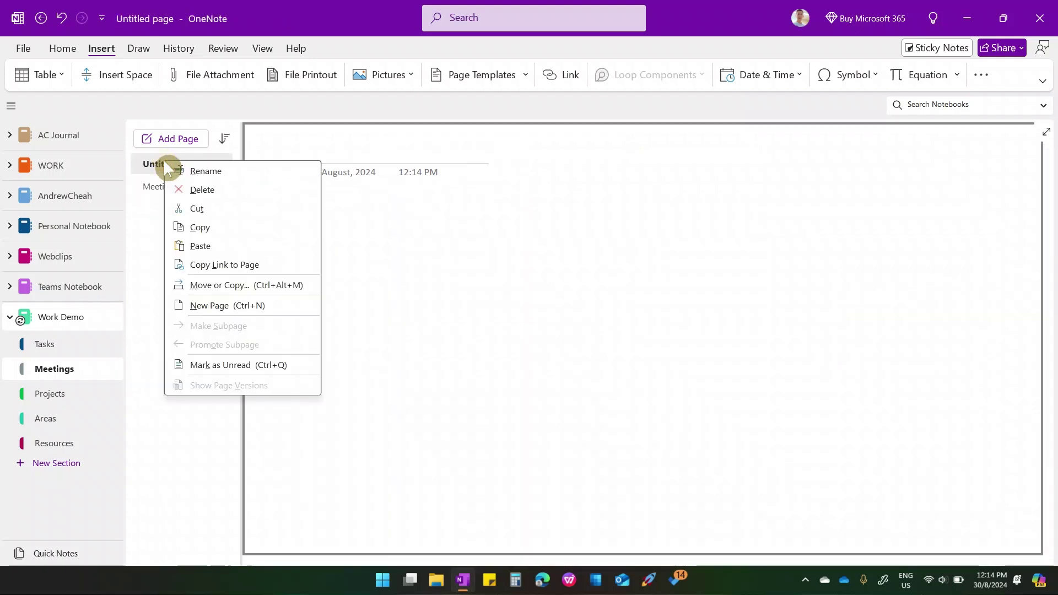
left_click(220, 185)
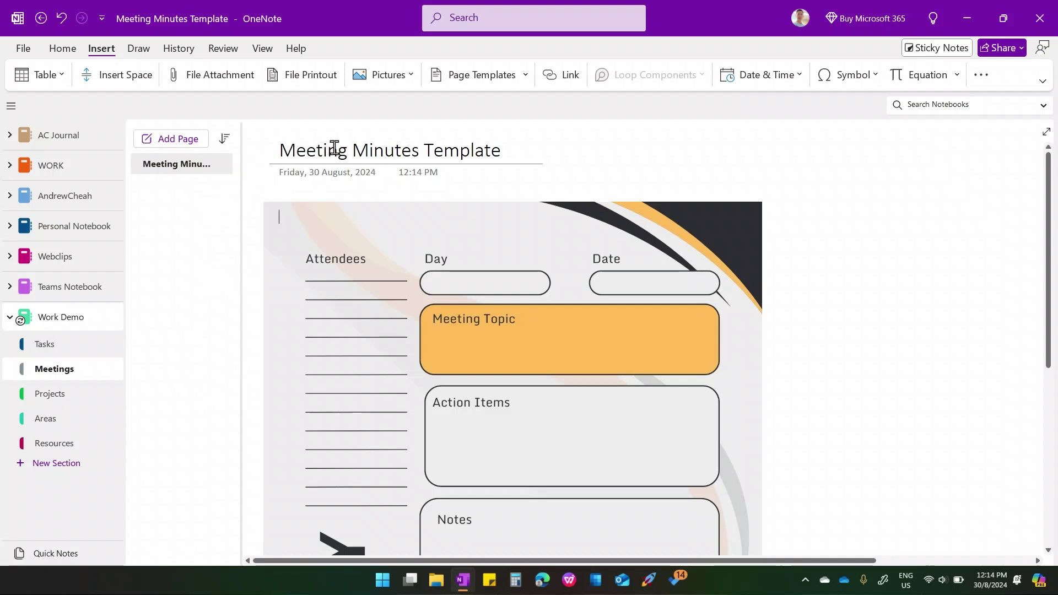
- Replace the template page title with '20240830 ABC Mtg'
left_click(512, 153)
key("BackSpace")
key("BackSpace")
key("BackSpace")
key("BackSpace")
key("BackSpace")
key("BackSpace")
key("BackSpace")
key("BackSpace")
key("BackSpace")
key("BackSpace")
key("BackSpace")
key("BackSpace")
key("BackSpace")
key("BackSpace")
key("BackSpace")
key("BackSpace")
key("BackSpace")
key("BackSpace")
key("BackSpace")
key("BackSpace")
key("BackSpace")
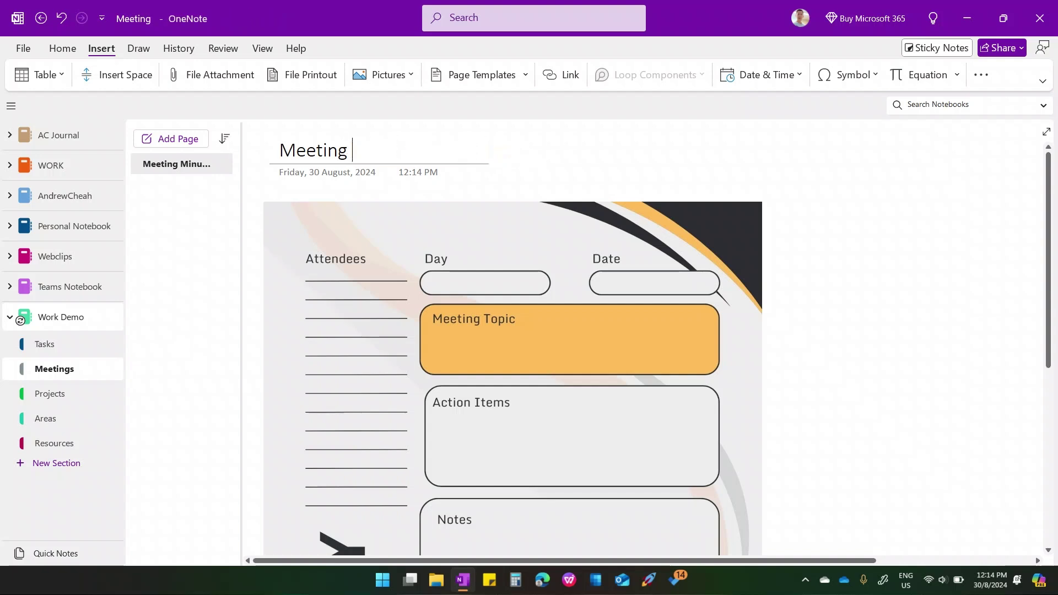
key("BackSpace")
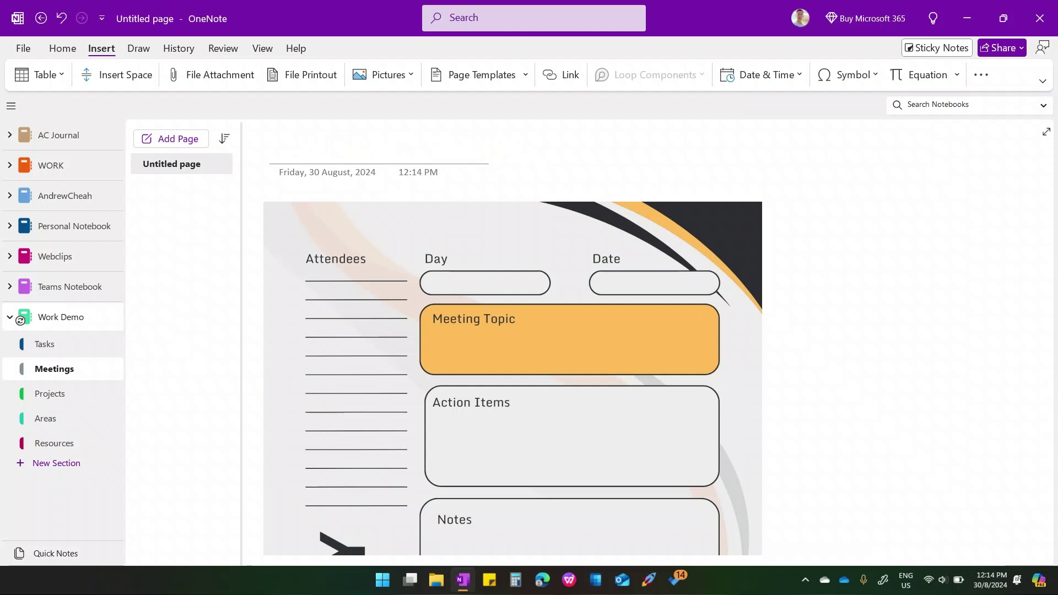
type("2024")
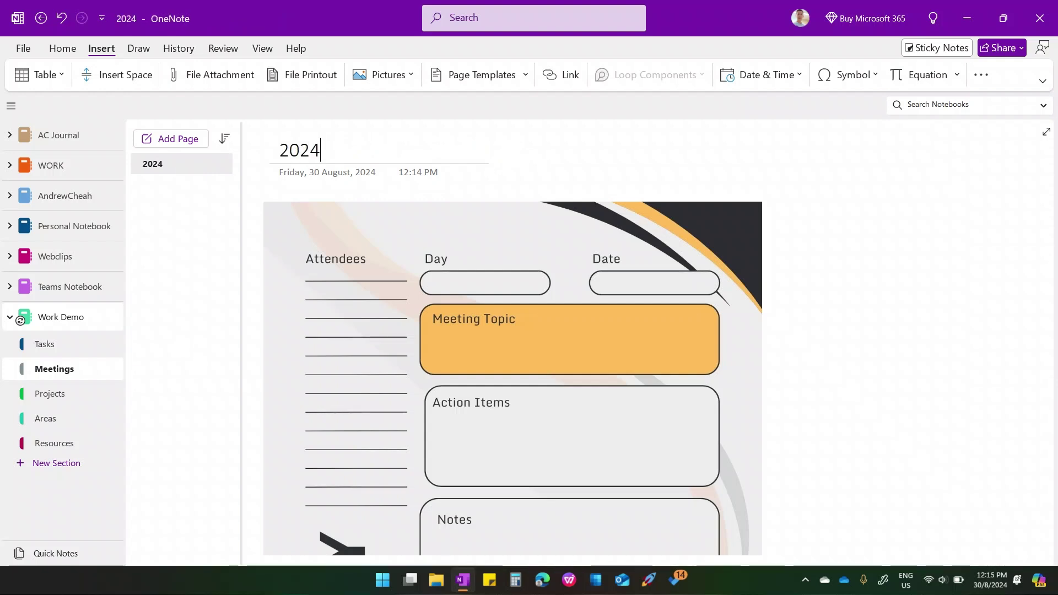
type("08")
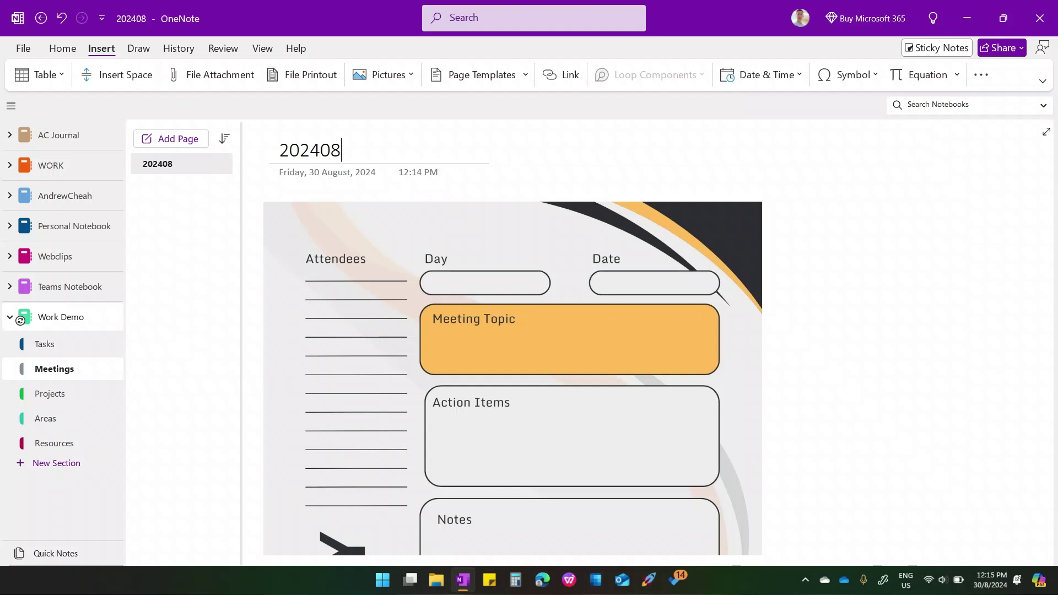
type("30")
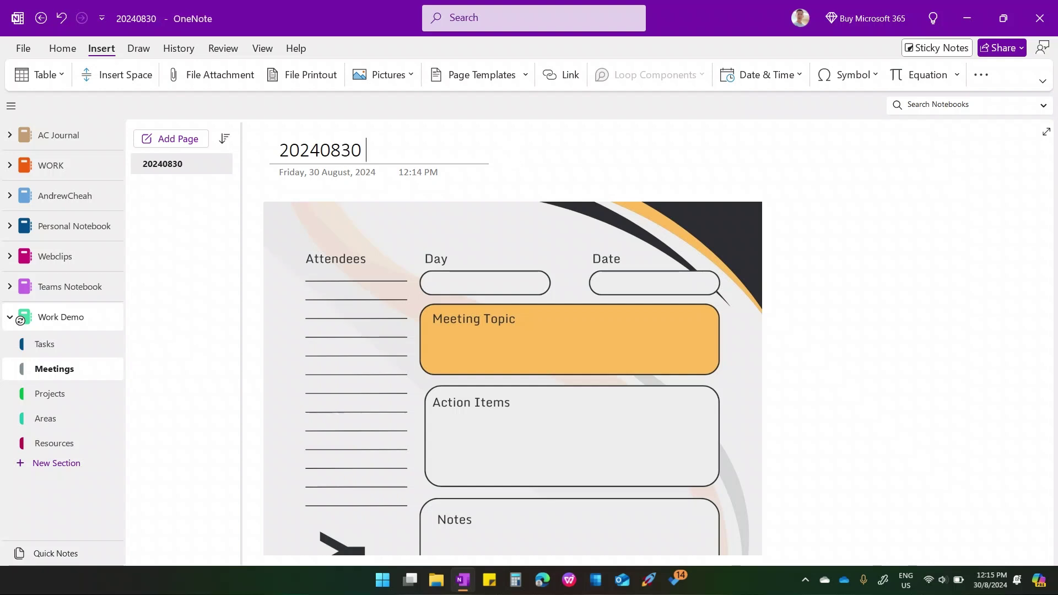
type(" ABC M")
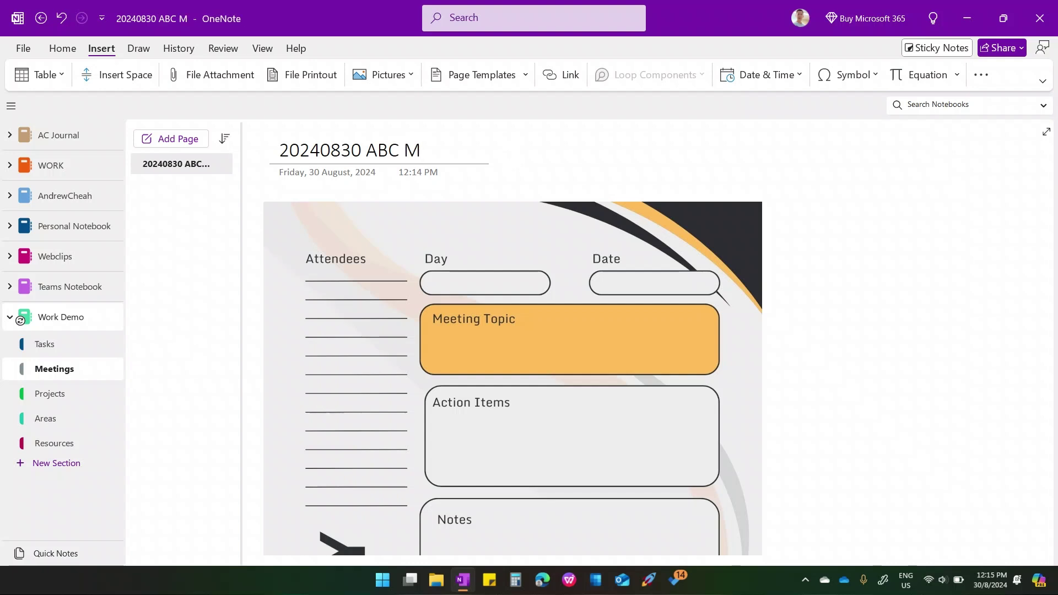
type("tg")
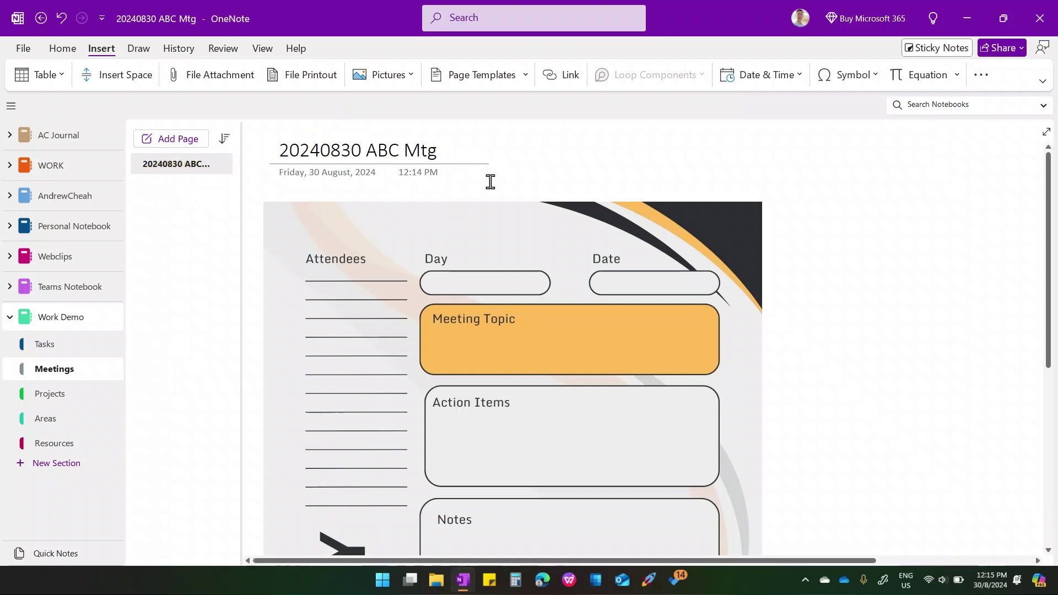
- Handwrite the attendee names and the date 30/8 in red ink
scroll(644, 274, "down", 2)
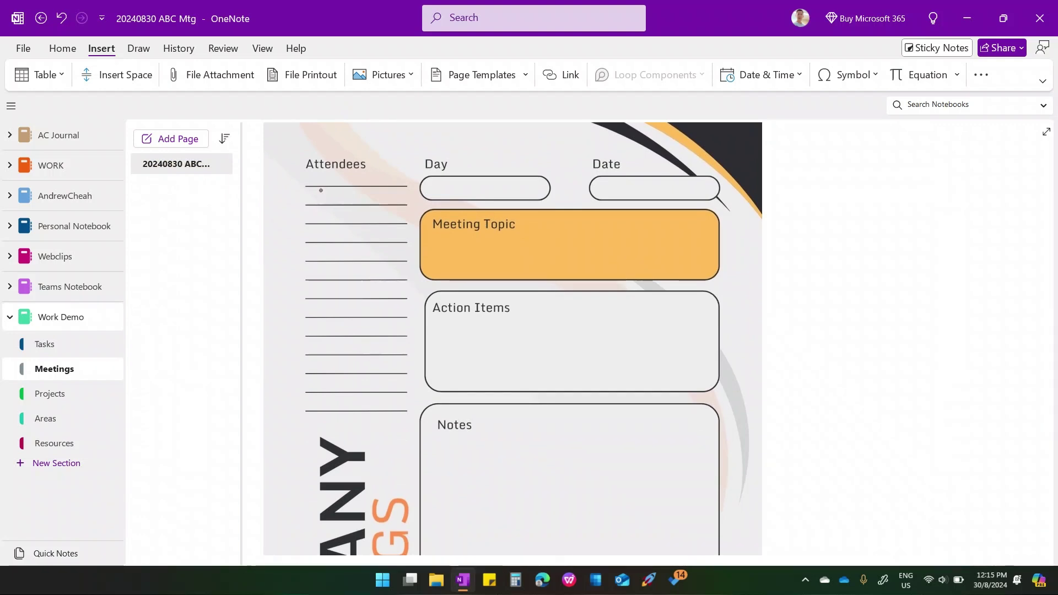
mouse_move(325, 184)
left_mouse_down()
mouse_move(306, 210)
mouse_move(334, 197)
mouse_move(372, 208)
mouse_move(332, 239)
mouse_move(353, 239)
left_mouse_up()
left_click_drag(360, 226, 360, 238)
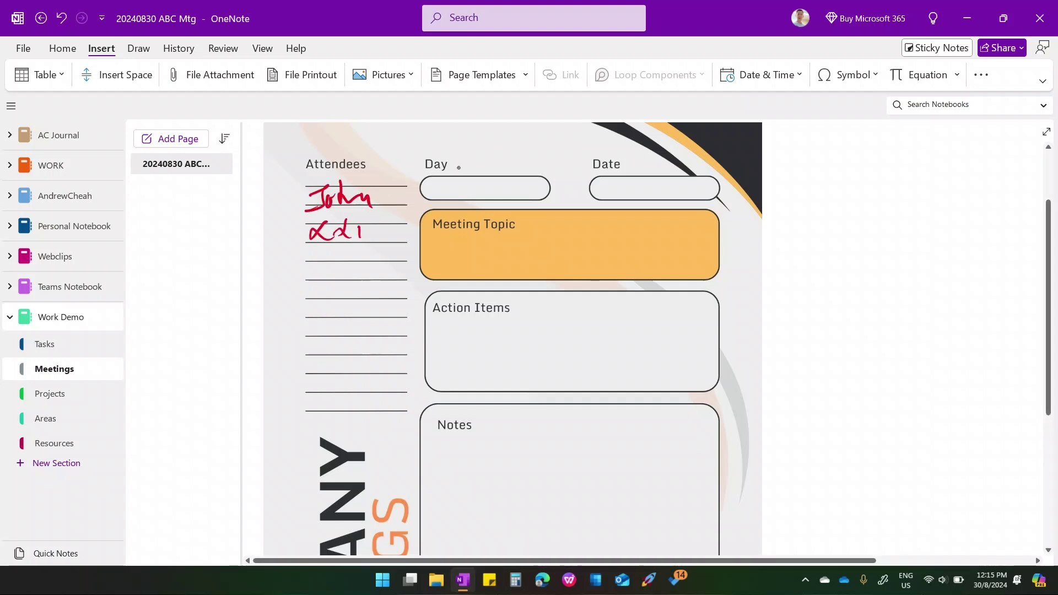
left_click_drag(480, 160, 468, 205)
left_click_drag(492, 176, 501, 183)
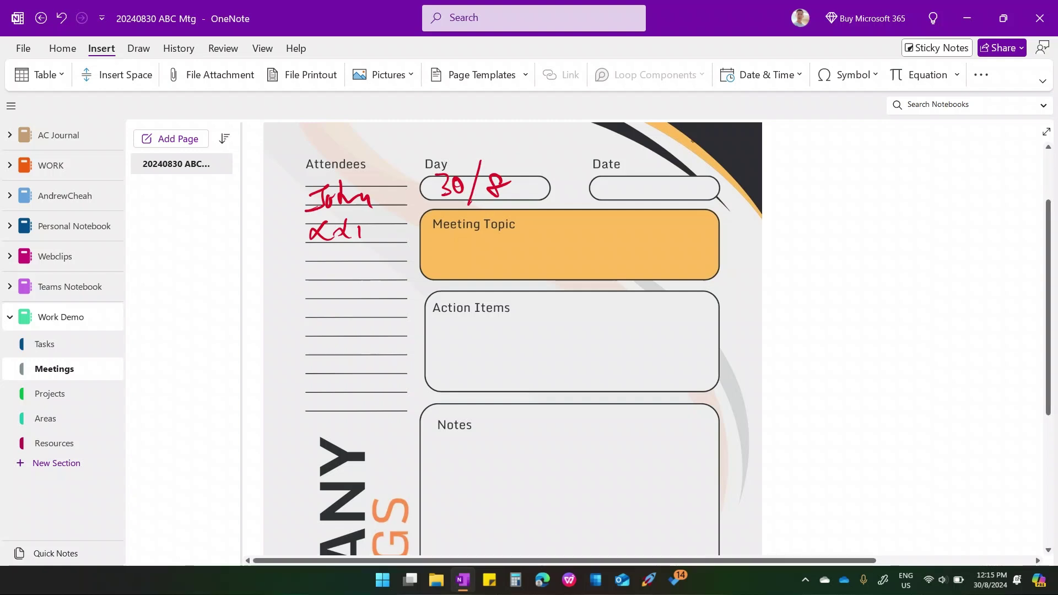
mouse_move(612, 180)
left_mouse_down()
mouse_move(625, 196)
mouse_move(635, 189)
left_mouse_up()
mouse_move(654, 168)
left_mouse_down()
mouse_move(642, 208)
mouse_move(661, 194)
left_mouse_up()
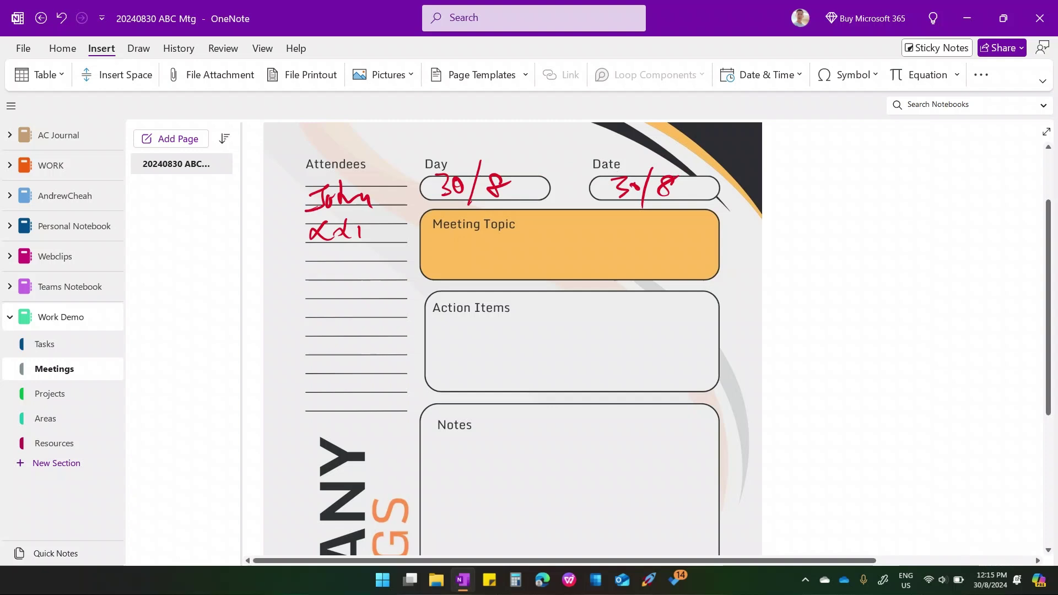
- Remove the red ink from the Day box and switch to the black pen
left_click(139, 48)
left_click(132, 75)
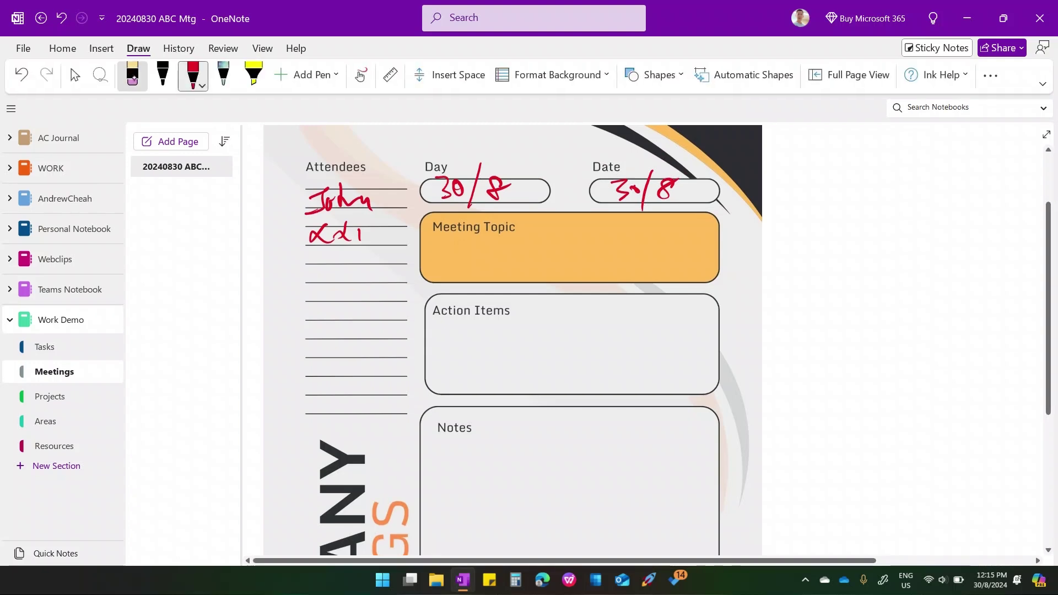
left_click(71, 68)
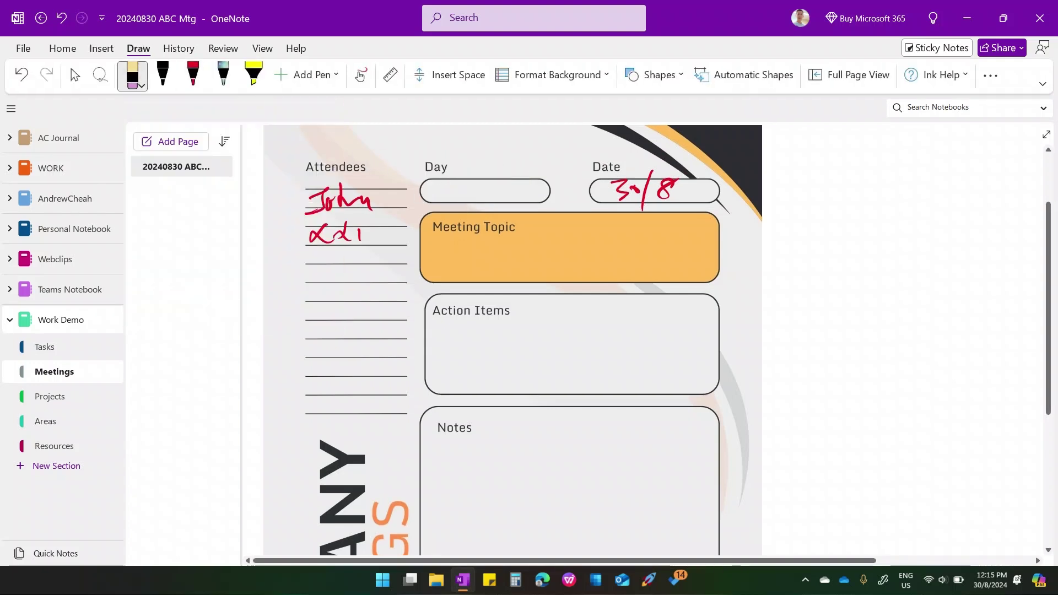
left_click(162, 75)
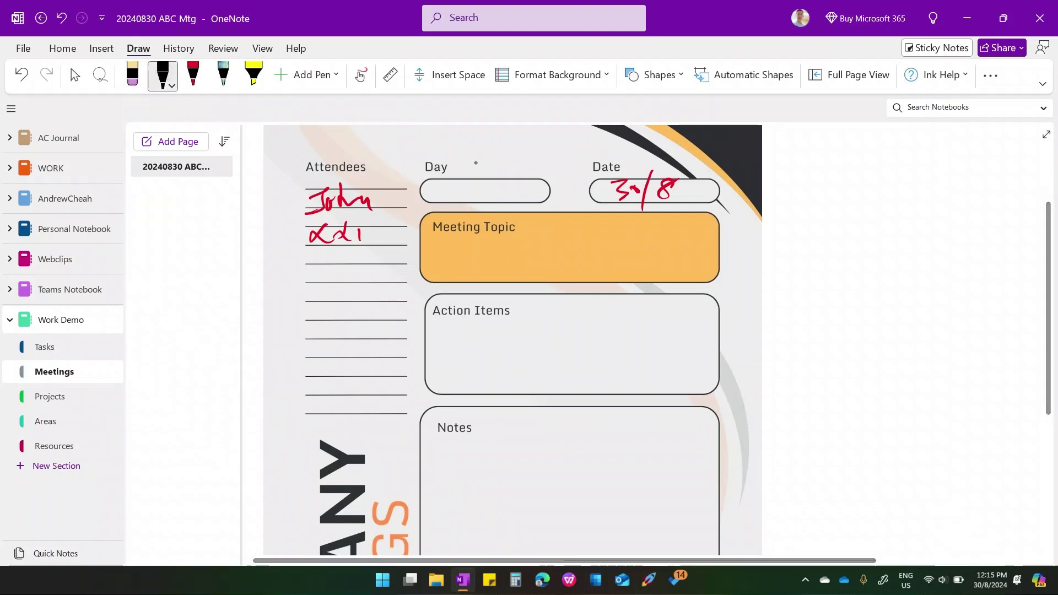
- In black, handwrite Fri, the meeting topic, four circled action items and a note
mouse_move(452, 169)
left_mouse_down()
mouse_move(455, 205)
mouse_move(487, 176)
left_mouse_up()
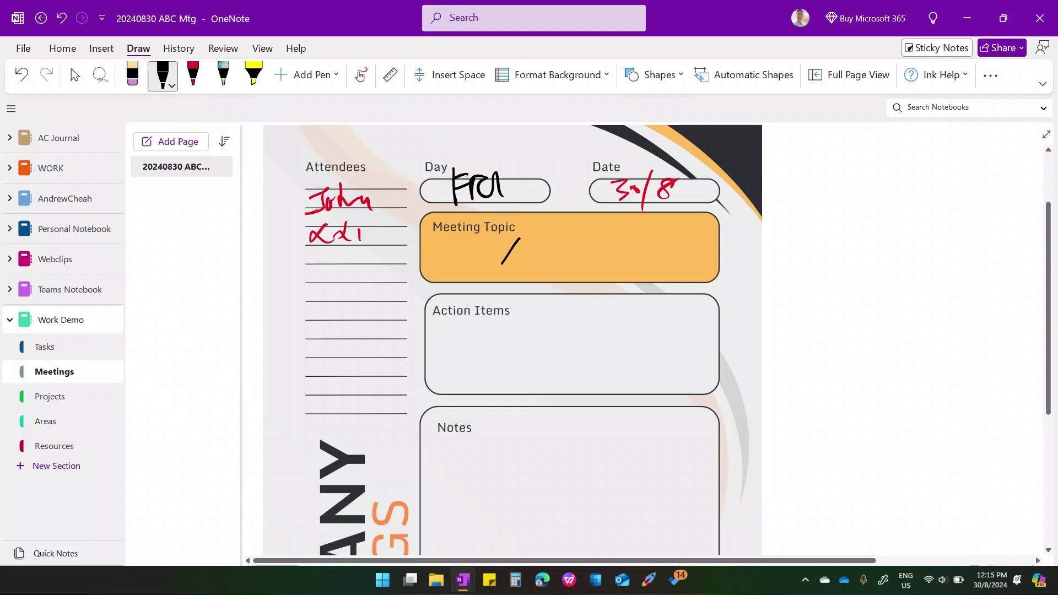
left_click_drag(492, 250, 534, 267)
mouse_move(555, 243)
left_mouse_down()
mouse_move(542, 260)
mouse_move(567, 259)
left_mouse_up()
left_click_drag(572, 254, 597, 251)
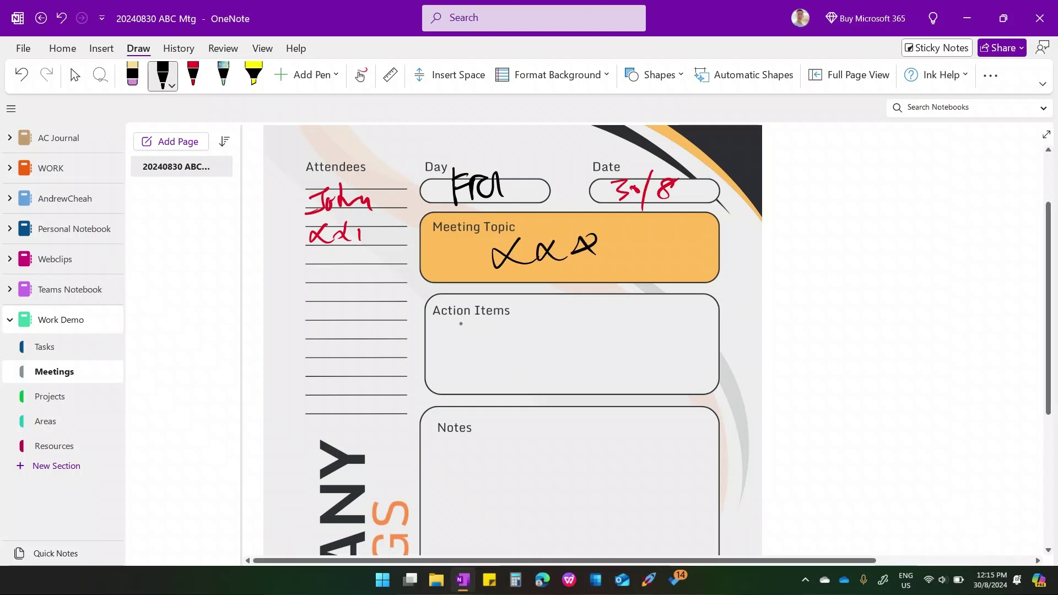
left_click_drag(461, 324, 462, 339)
left_click_drag(474, 310, 464, 346)
mouse_move(567, 314)
left_mouse_down()
mouse_move(568, 333)
mouse_move(578, 307)
left_mouse_up()
left_click_drag(579, 347, 589, 358)
mouse_move(584, 350)
left_mouse_down()
mouse_move(580, 367)
mouse_move(572, 338)
left_mouse_up()
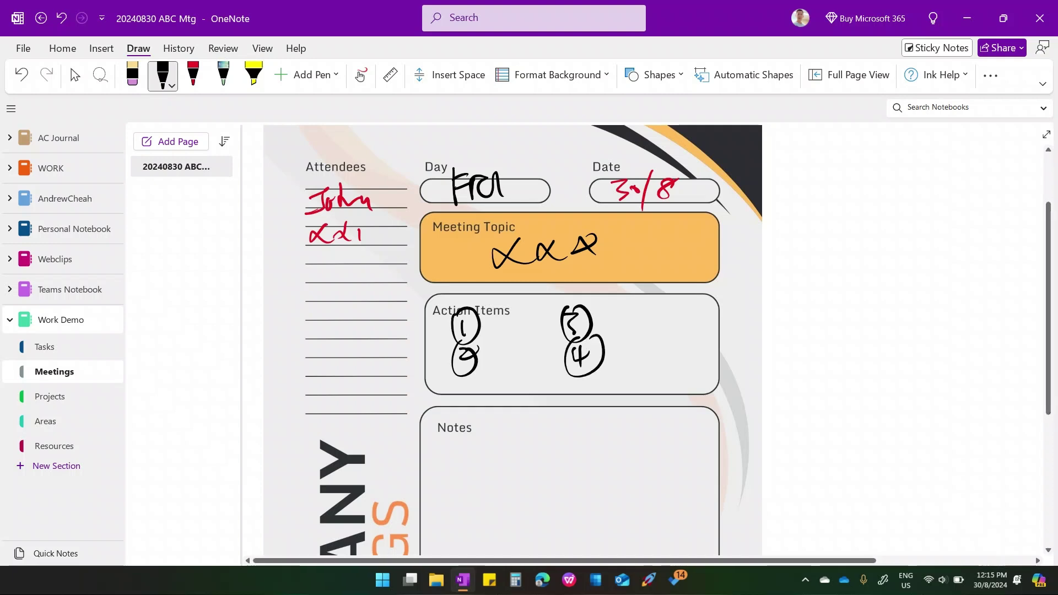
mouse_move(513, 448)
left_mouse_down()
mouse_move(512, 468)
mouse_move(594, 466)
left_mouse_up()
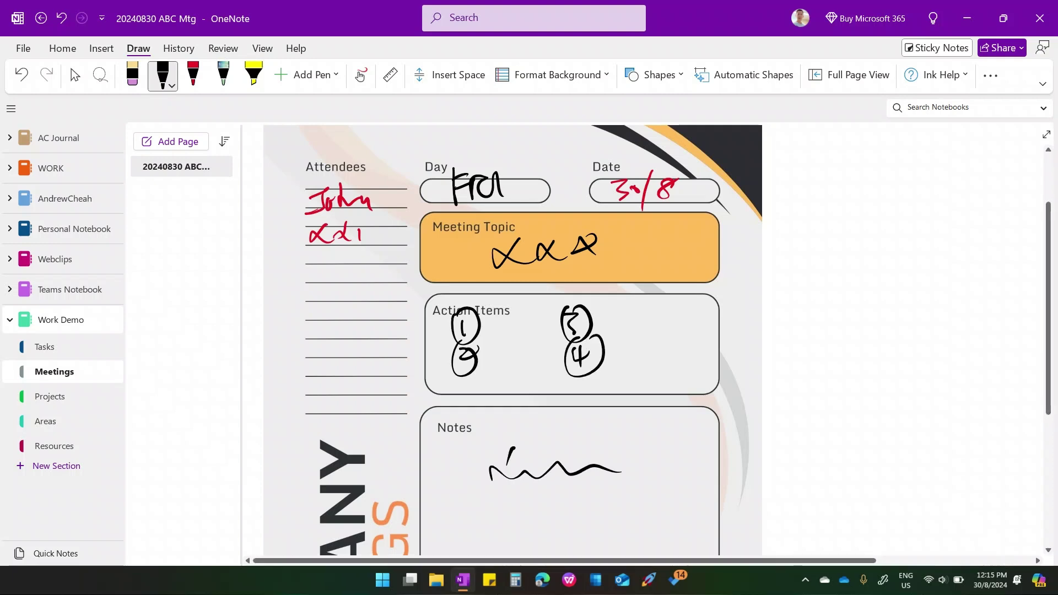
left_click(75, 75)
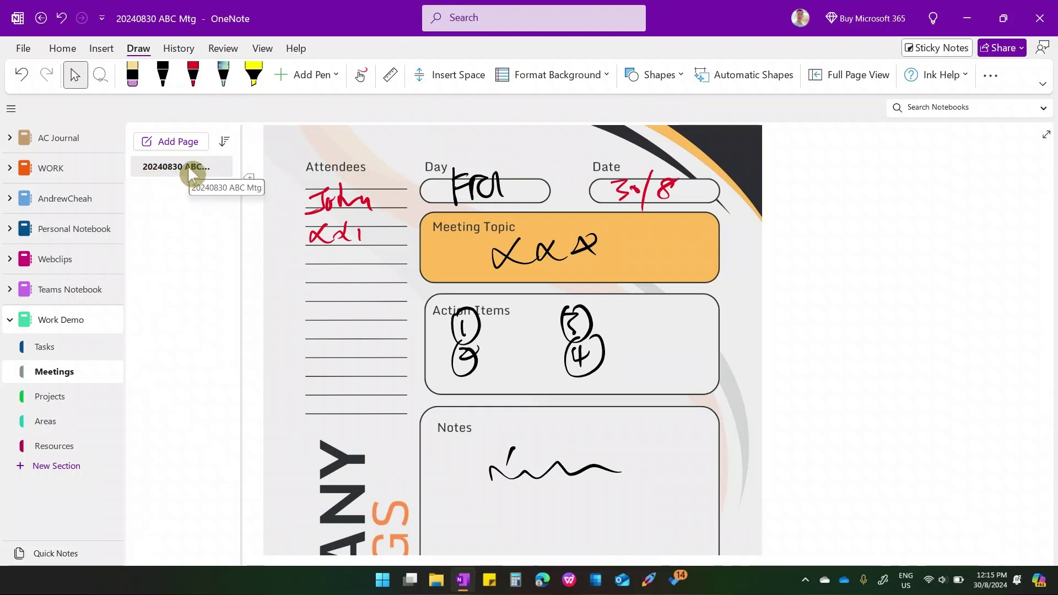
- Add two blank pages to Meetings and open the first Untitled page
left_click(181, 143)
left_click(181, 145)
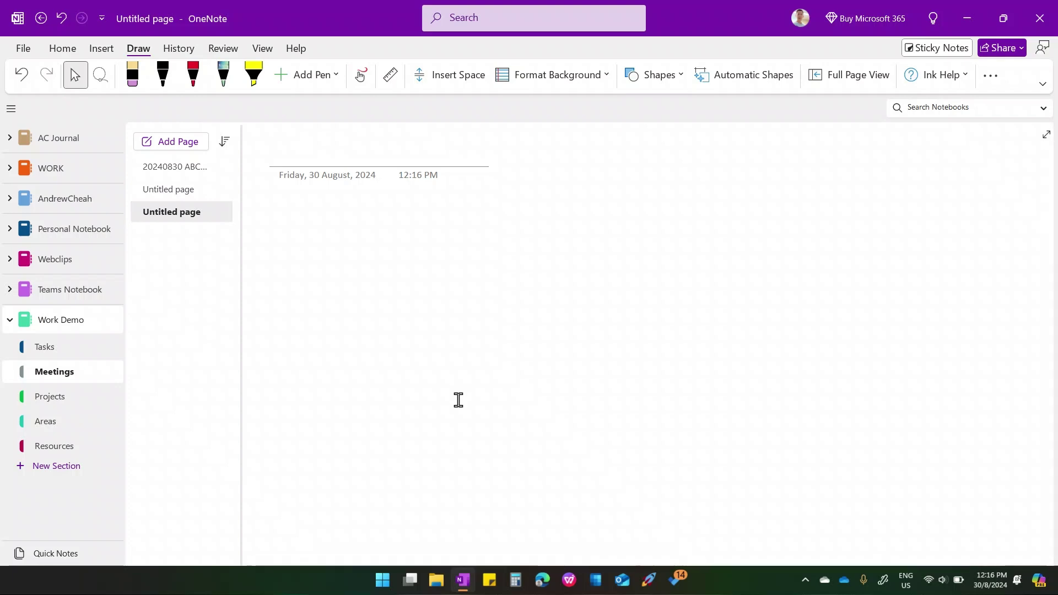
scroll(458, 400, "right", 5)
scroll(459, 400, "left", 5)
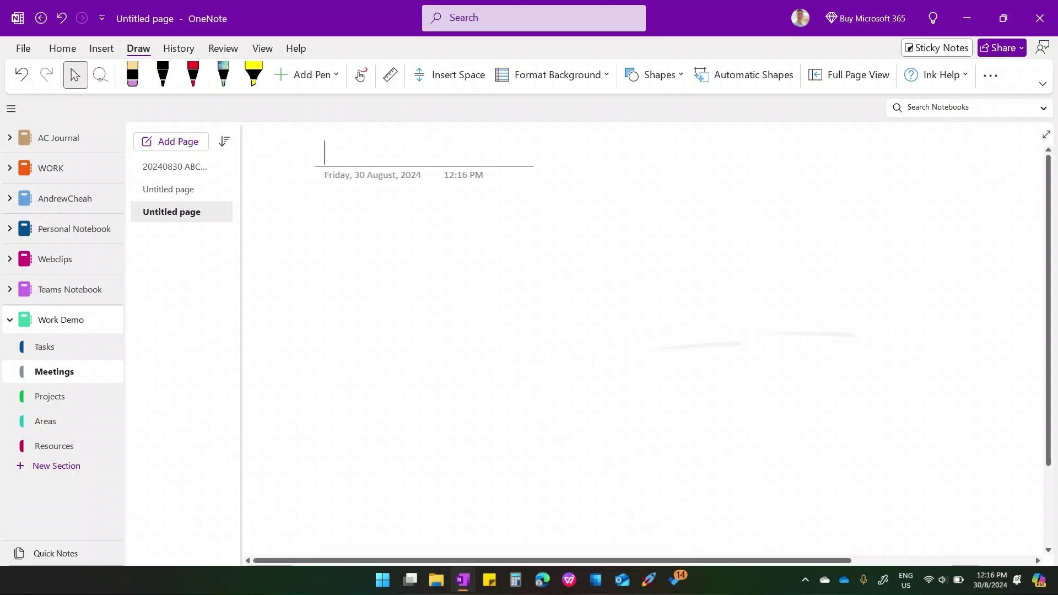
scroll(458, 400, "down", 3)
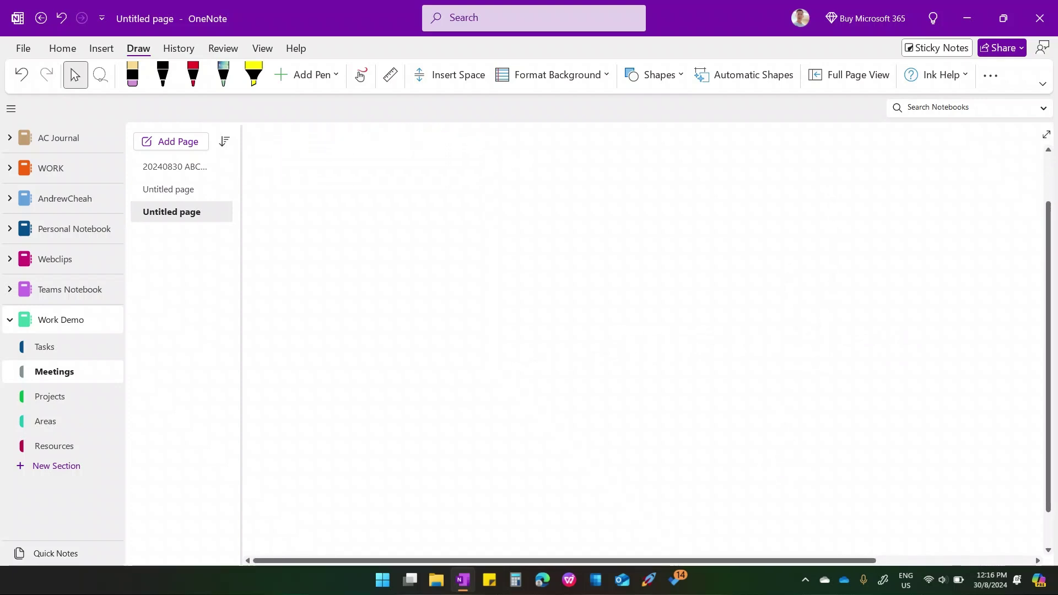
scroll(458, 400, "up", 2)
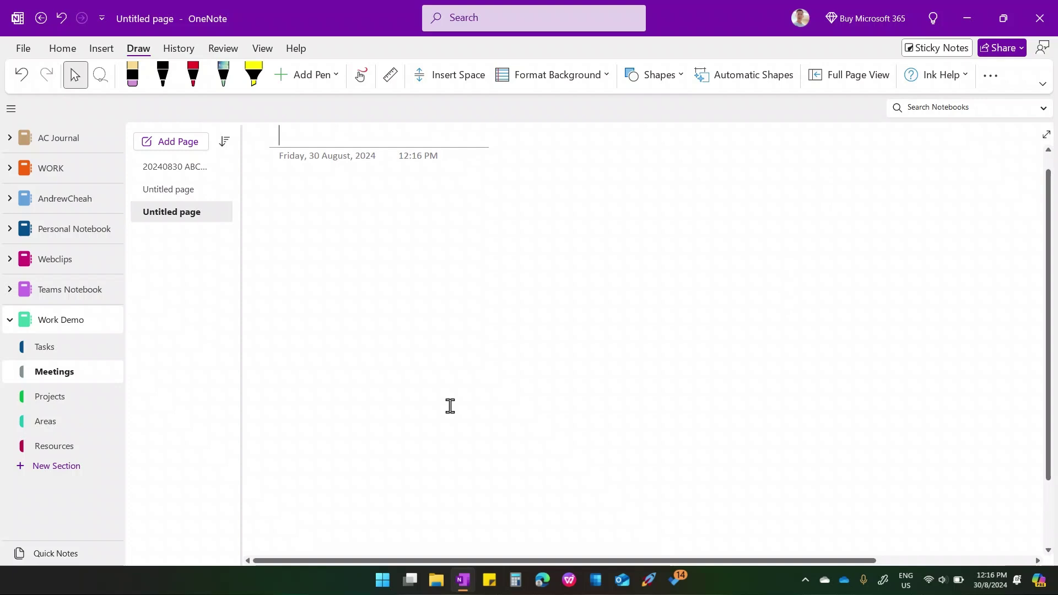
left_click(180, 168)
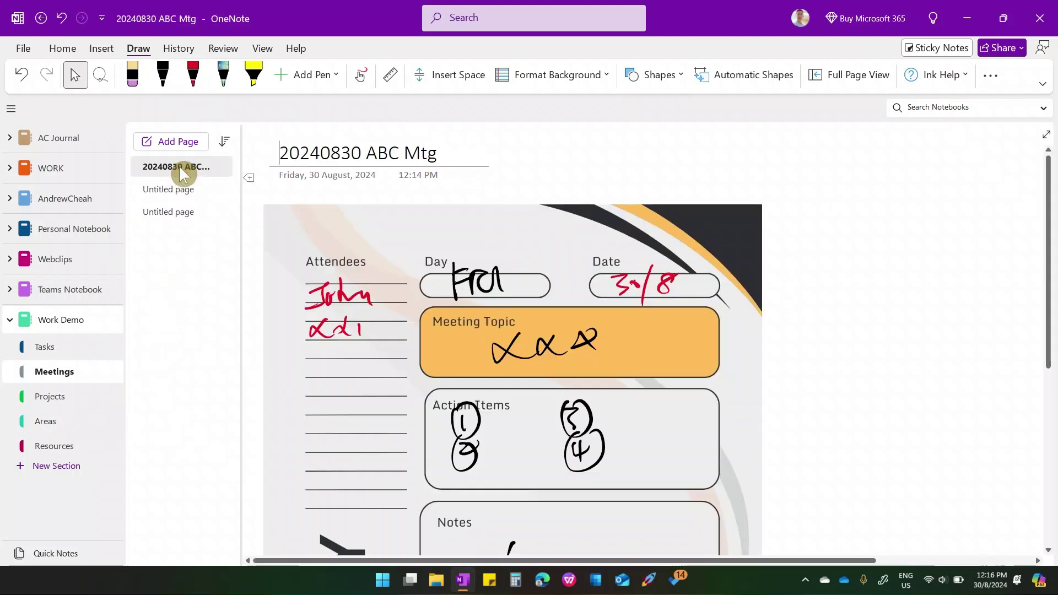
left_click(190, 192)
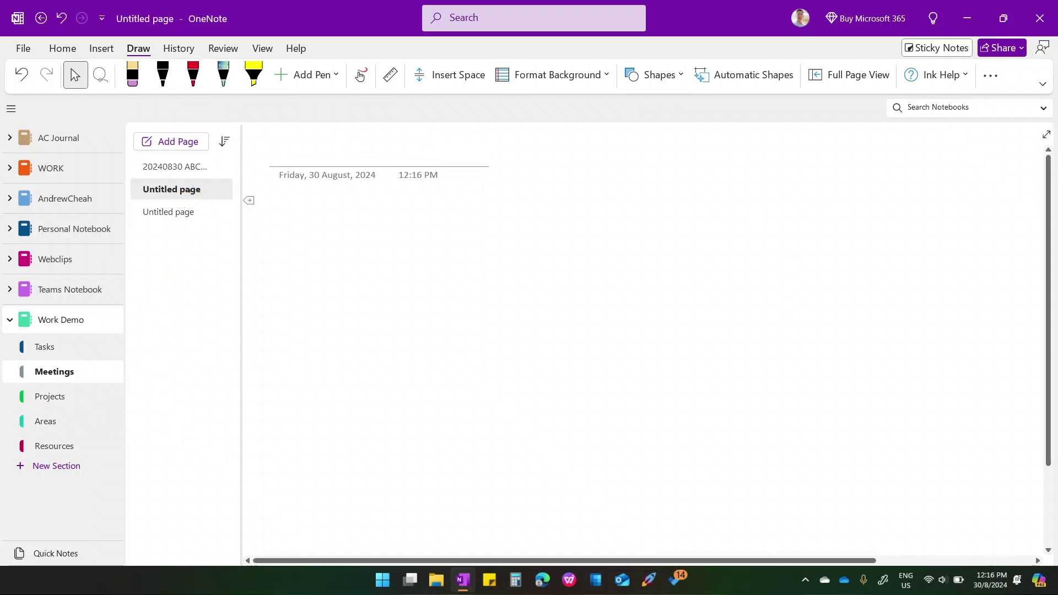
- With the black pen, draw a central ellipse with a word and arrows branching out
left_click(163, 74)
mouse_move(575, 294)
left_mouse_down()
mouse_move(549, 369)
mouse_move(579, 316)
left_mouse_up()
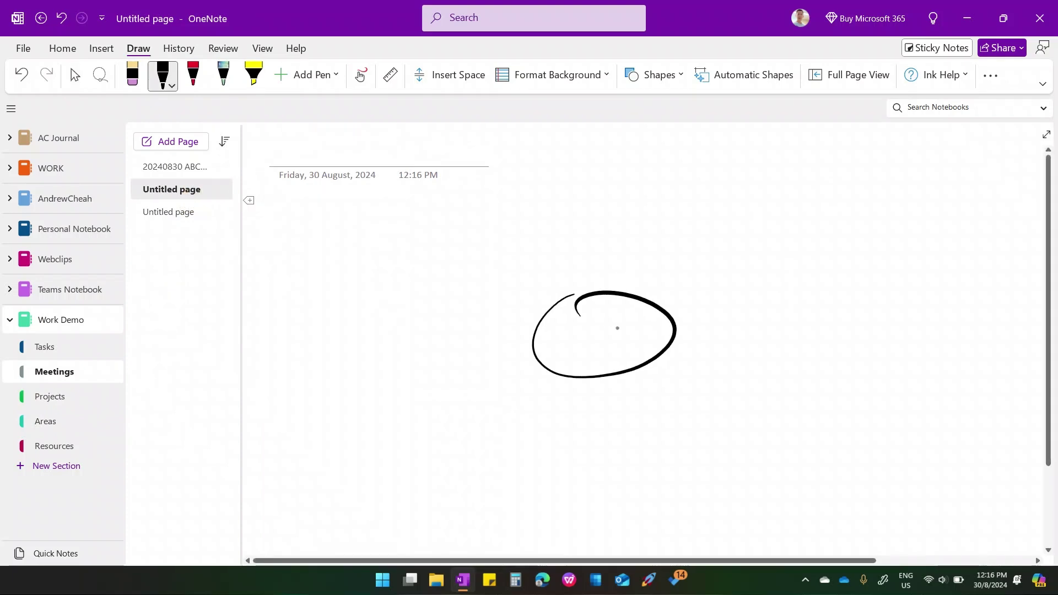
left_click_drag(560, 362, 638, 337)
mouse_move(673, 327)
left_mouse_down()
mouse_move(753, 291)
mouse_move(843, 271)
left_mouse_up()
left_click_drag(552, 313, 457, 322)
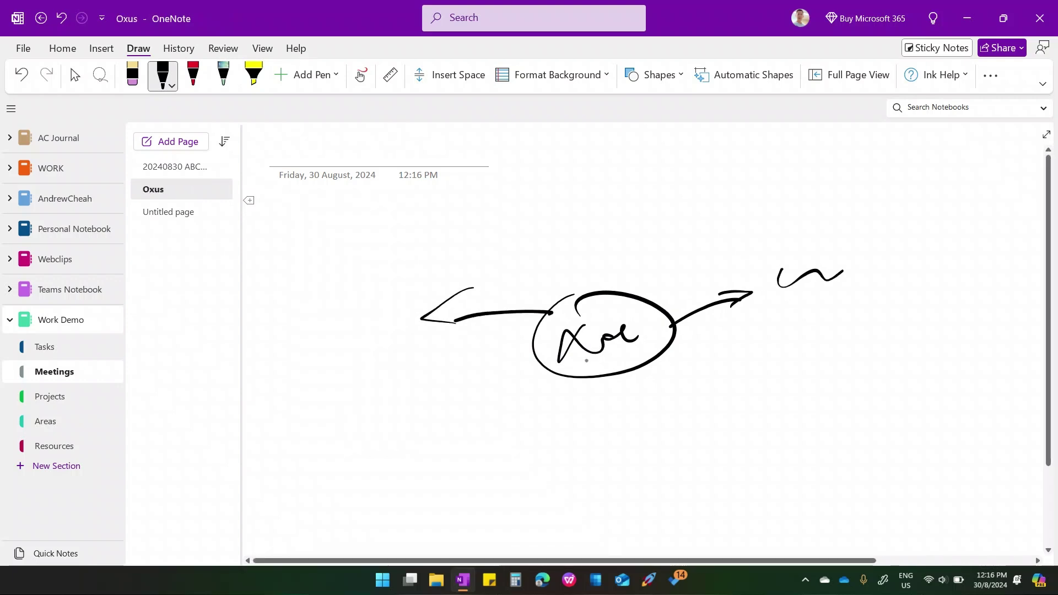
mouse_move(642, 359)
left_mouse_down()
mouse_move(697, 425)
mouse_move(709, 395)
left_mouse_up()
left_click_drag(315, 304, 356, 298)
- Write 'To Do' with branches to three circled items 1, 2, 3
mouse_move(357, 284)
left_mouse_down()
mouse_move(333, 345)
mouse_move(358, 319)
left_mouse_up()
left_click_drag(378, 284, 370, 321)
left_click_drag(398, 299, 394, 302)
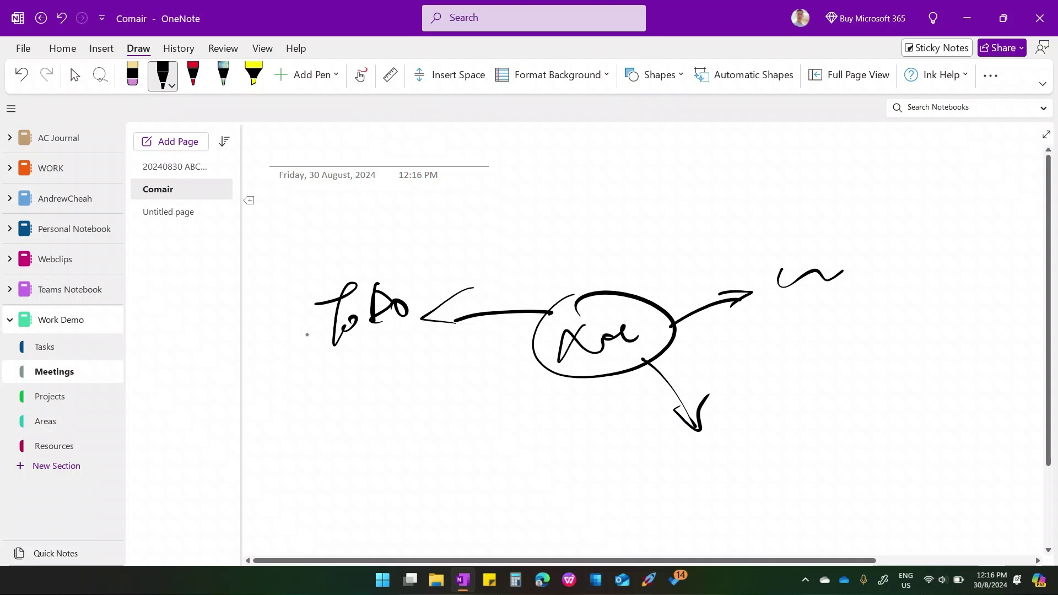
mouse_move(322, 342)
left_mouse_down()
mouse_move(282, 415)
mouse_move(340, 434)
mouse_move(405, 420)
left_mouse_up()
mouse_move(257, 420)
left_mouse_down()
mouse_move(284, 441)
mouse_move(347, 448)
left_mouse_up()
mouse_move(331, 427)
left_mouse_down()
mouse_move(333, 473)
mouse_move(355, 452)
left_mouse_up()
mouse_move(405, 428)
left_mouse_down()
mouse_move(411, 441)
mouse_move(398, 456)
left_mouse_up()
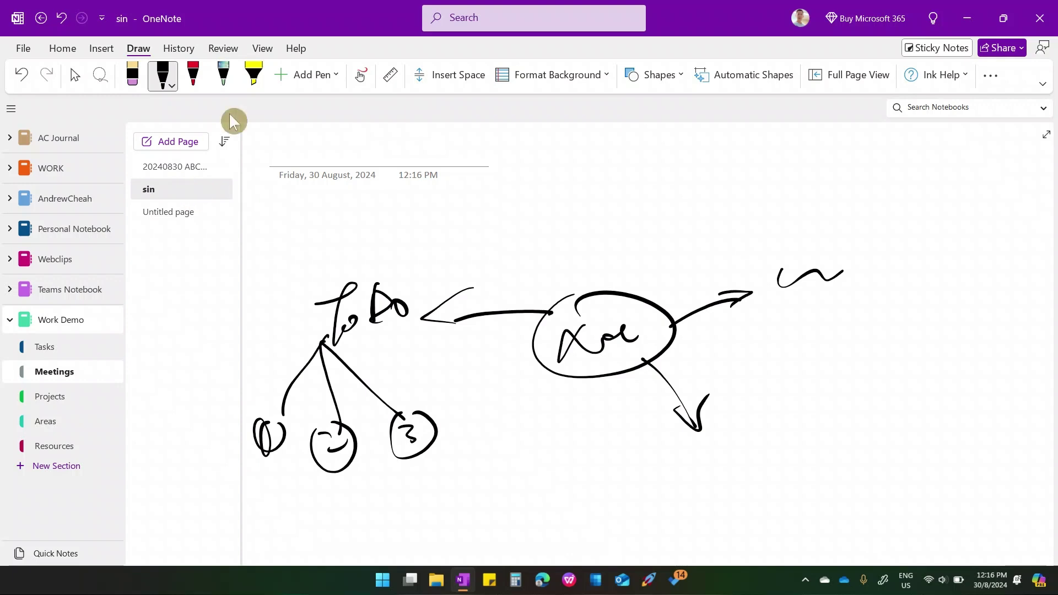
key("Escape")
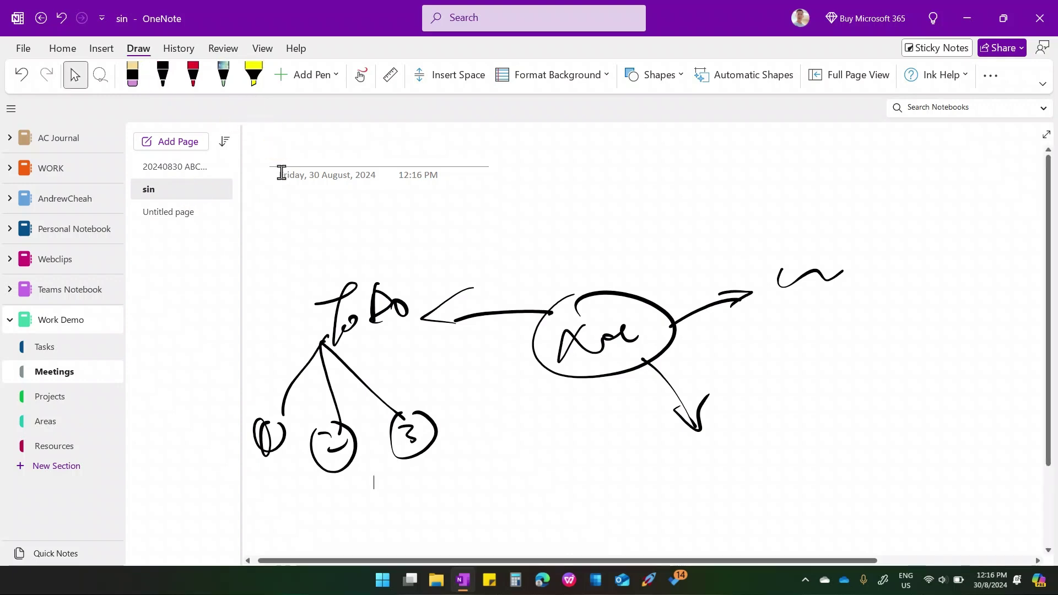